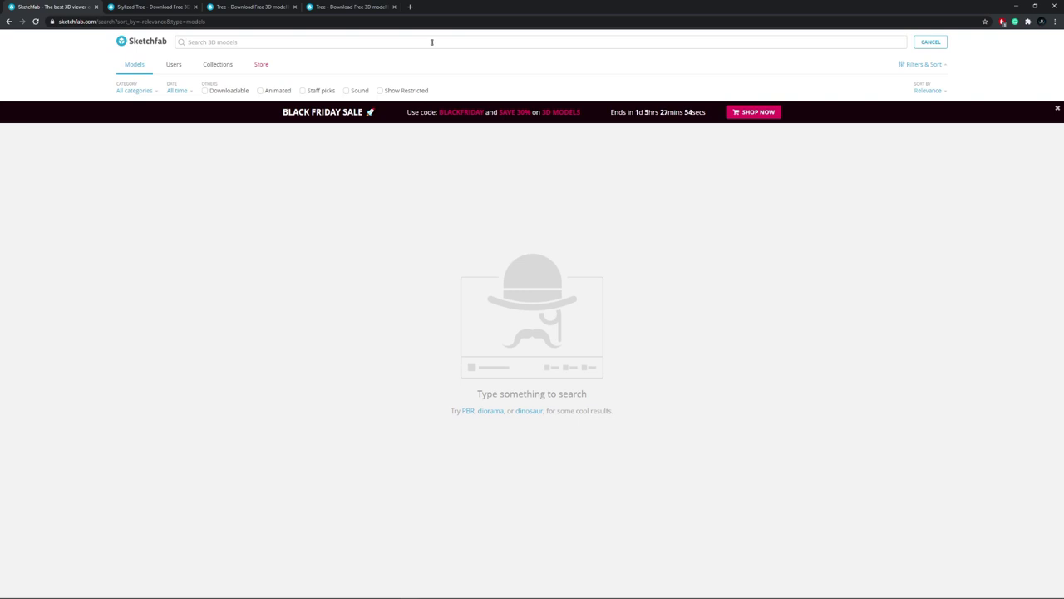
Search Sketchfab for "stylized trees" and look through the tree model pages that are already open
{"action": "type", "text": "stylized trees"}
{"action": "key", "text": "Return"}
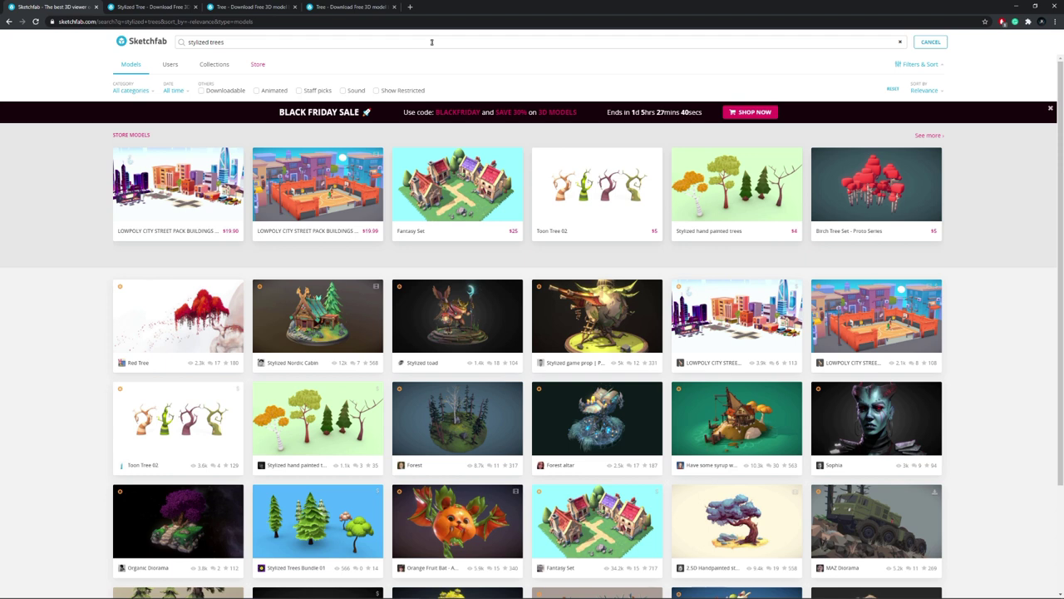
{"action": "left_click", "coordinate": [187, 5]}
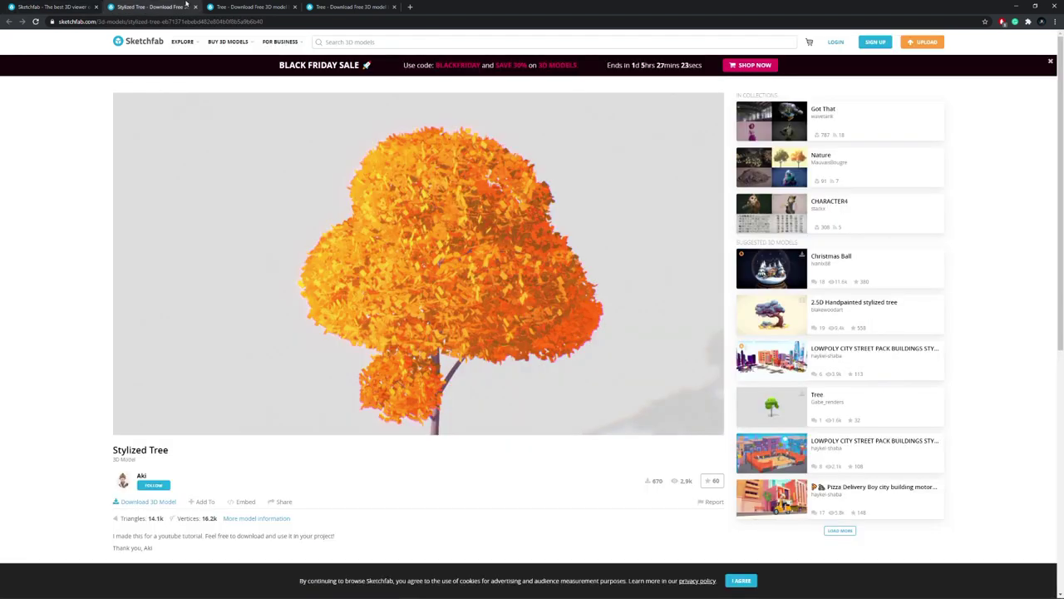
{"action": "key", "text": "ctrl+Tab"}
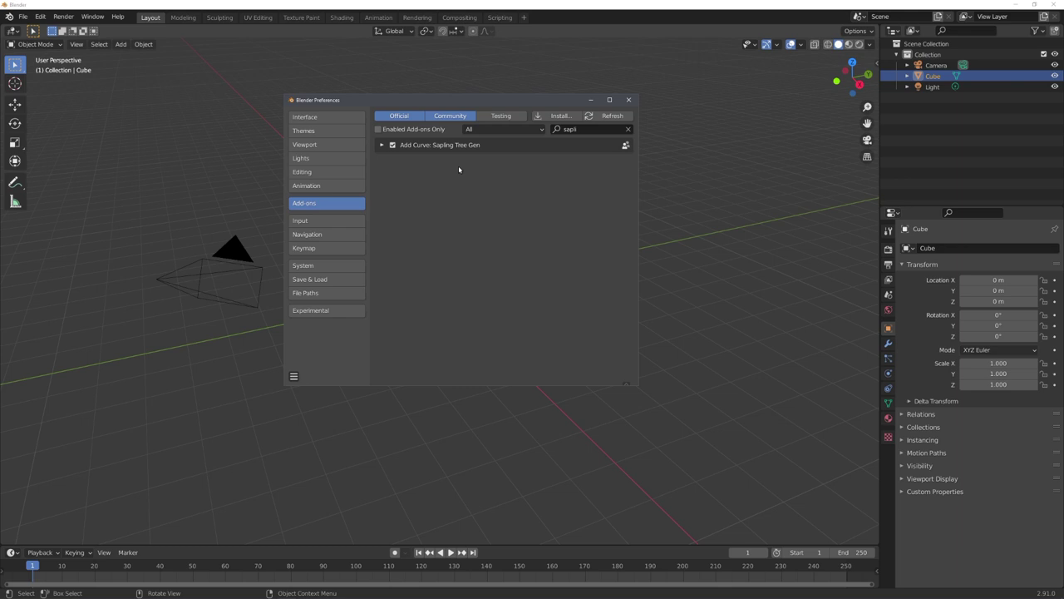
Close the Blender preferences and delete all the default objects from the scene
{"action": "left_click", "coordinate": [630, 100]}
{"action": "middle_click_drag", "start_coordinate": [591, 147], "coordinate": [519, 337]}
{"action": "key", "text": "a"}
{"action": "key", "text": "x"}
{"action": "left_click", "coordinate": [513, 256]}
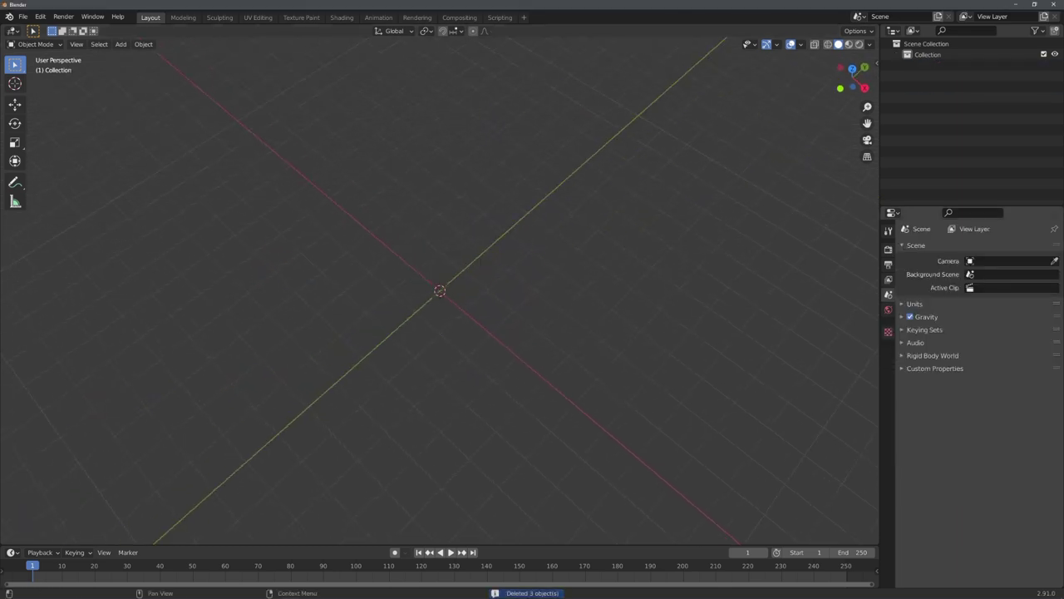
Add the ivy leaf picture as a reference image in top view and scale it down to about 0.147
{"action": "key", "text": "KP_7"}
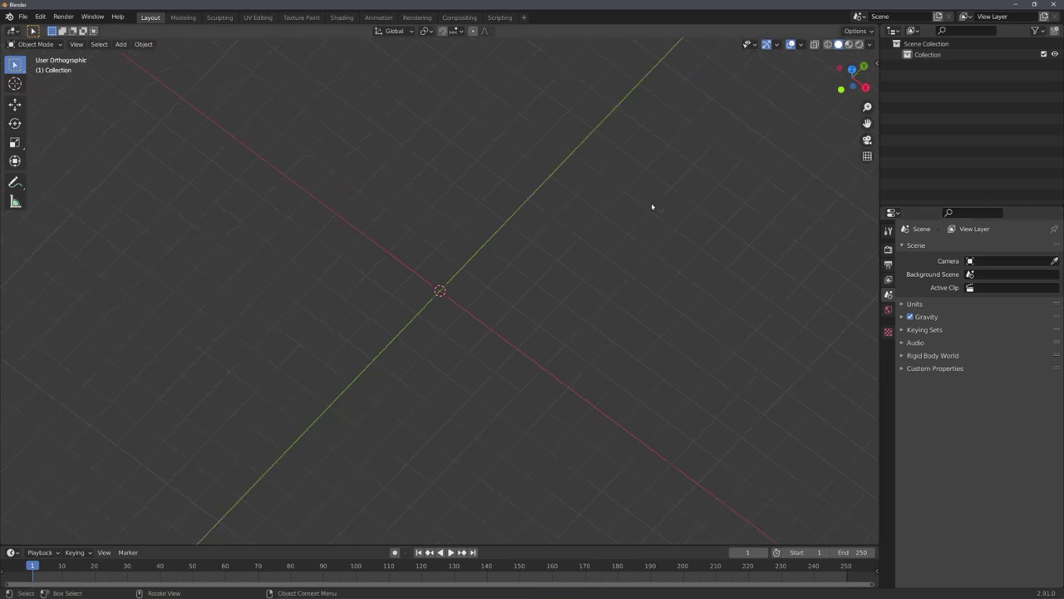
{"action": "key", "text": "shift+a"}
{"action": "mouse_move", "coordinate": [415, 384]}
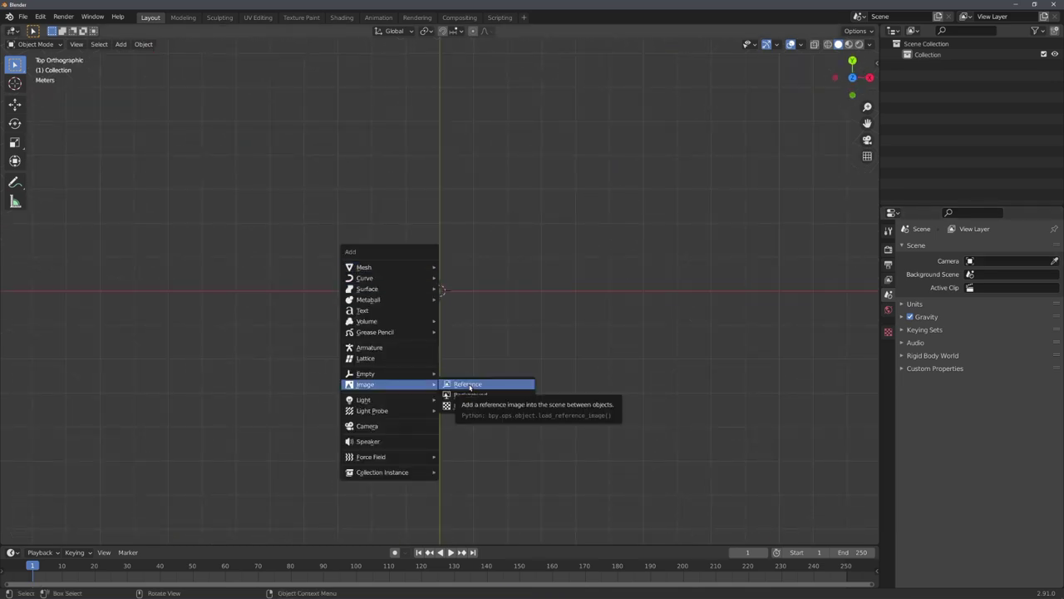
{"action": "left_click", "coordinate": [468, 384]}
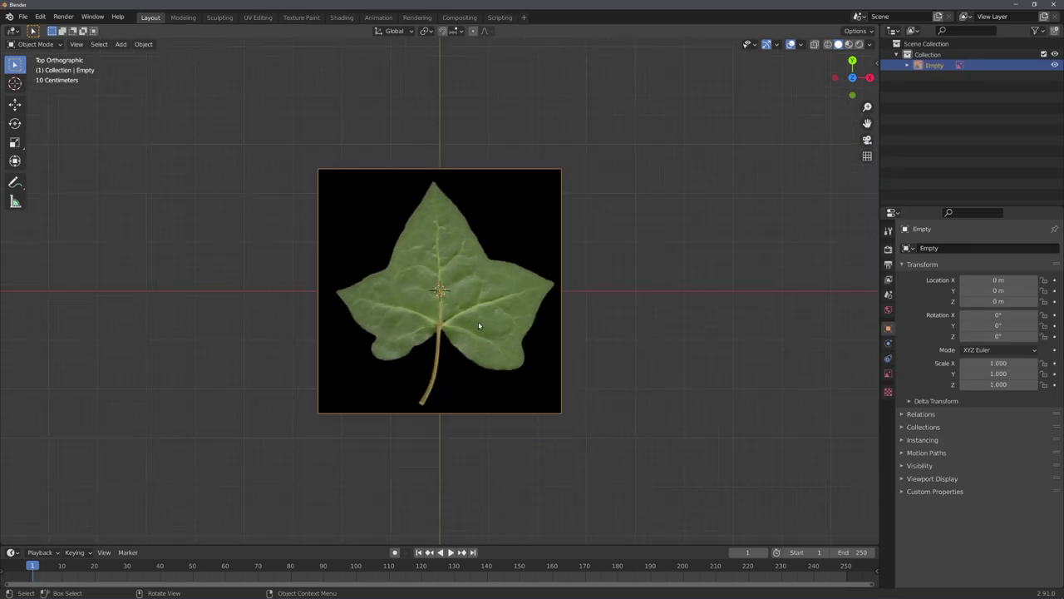
{"action": "key", "text": "s"}
{"action": "left_click", "coordinate": [463, 327]}
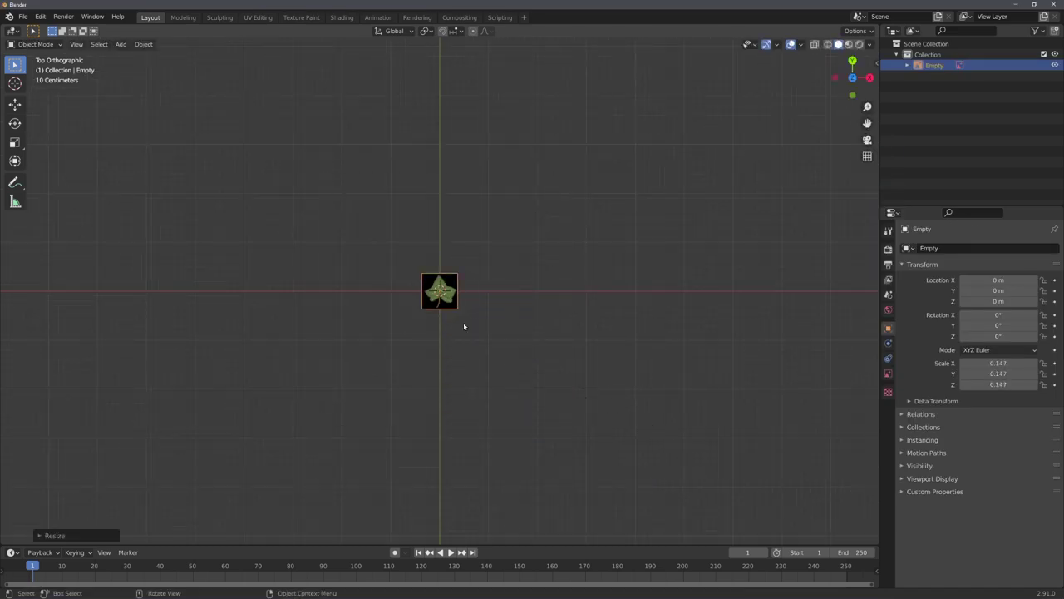
Add a plane mesh over the leaf image and scale it down to about 0.108
{"action": "scroll", "coordinate": [464, 326], "scroll_direction": "up", "scroll_amount": 5}
{"action": "key", "text": "shift+a"}
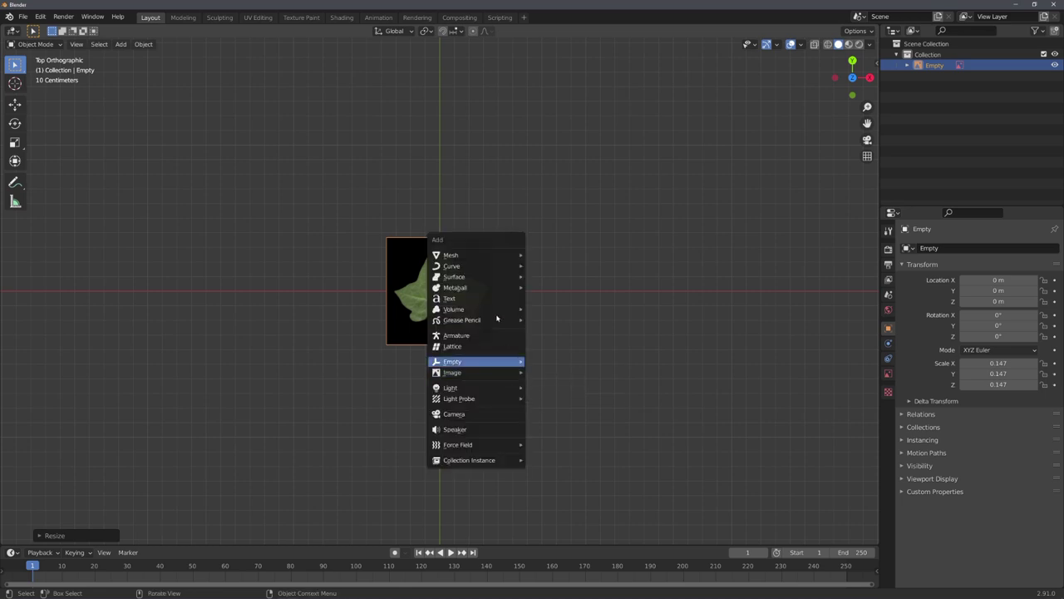
{"action": "mouse_move", "coordinate": [499, 254]}
{"action": "left_click", "coordinate": [548, 254]}
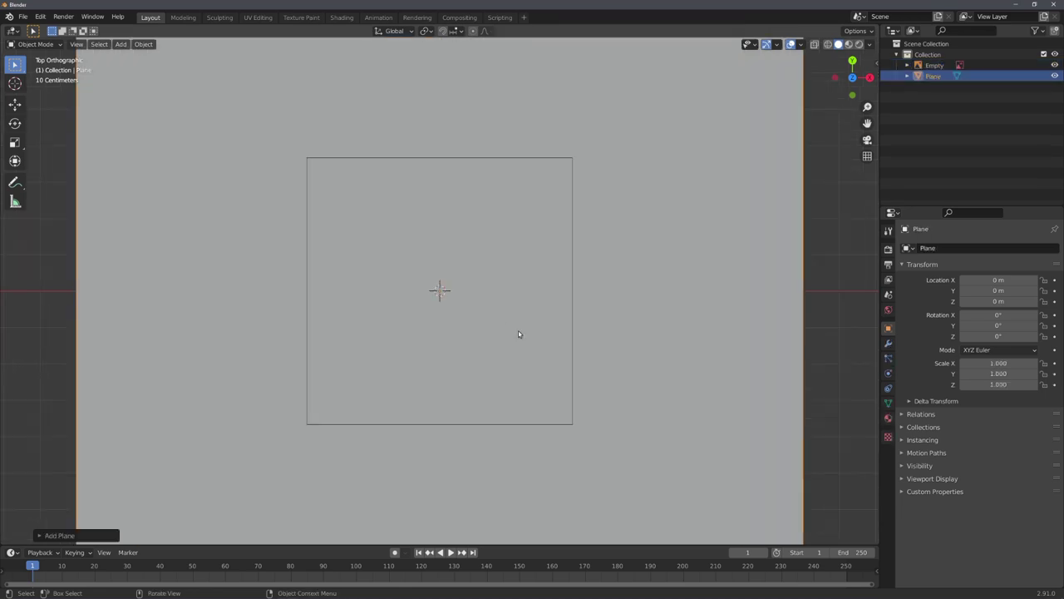
{"action": "key", "text": "s"}
{"action": "left_click", "coordinate": [462, 300]}
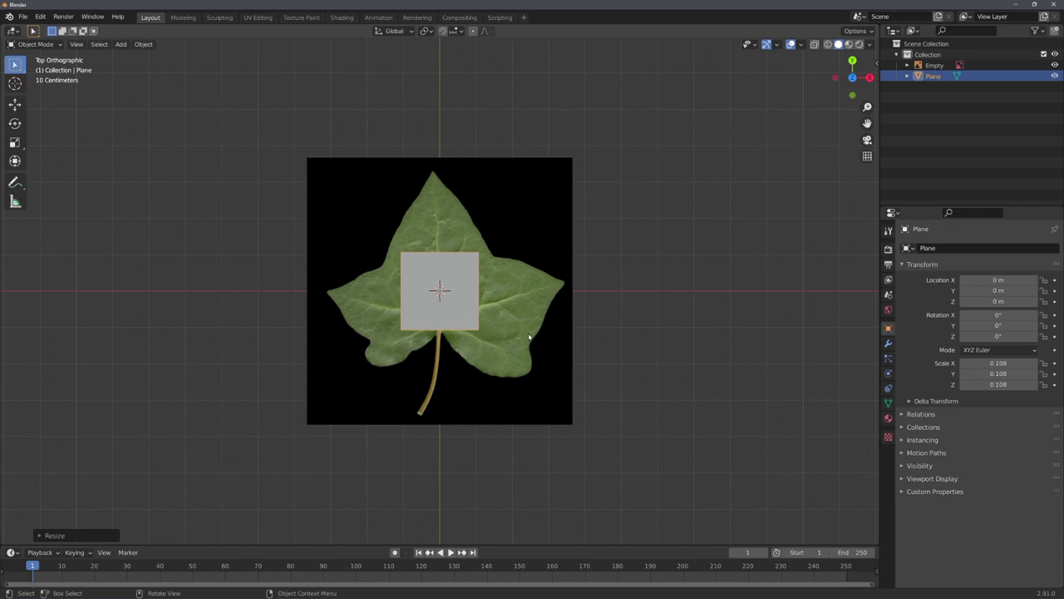
Shrink the plane to about 0.018 and place it over the lower end of the leaf's stem, with the image visible through it
{"action": "scroll", "coordinate": [444, 339], "scroll_direction": "up", "scroll_amount": 4}
{"action": "key", "text": "s"}
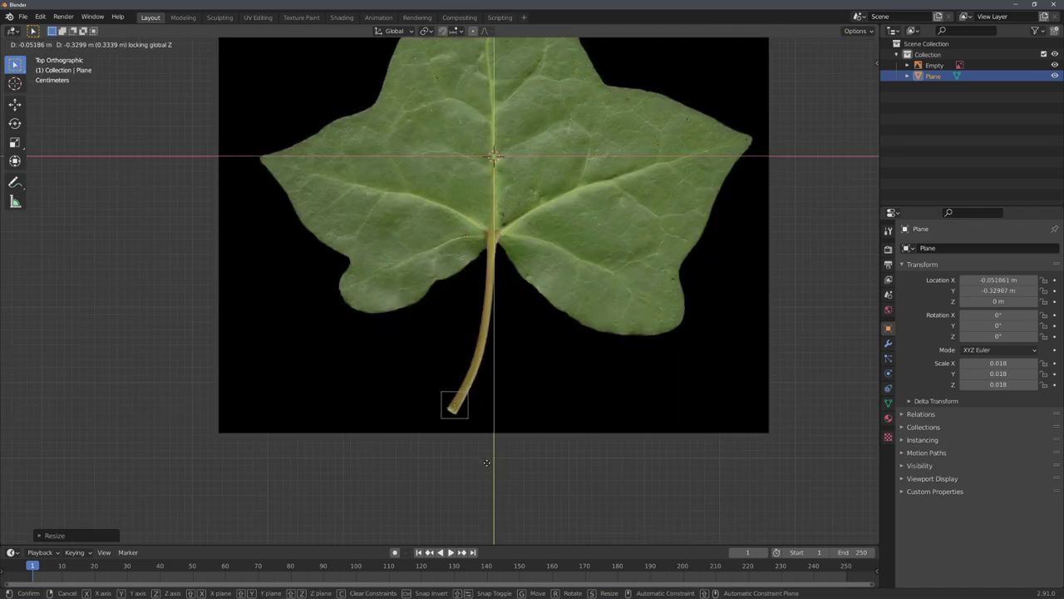
{"action": "left_click", "coordinate": [487, 462]}
{"action": "middle_click_drag", "start_coordinate": [494, 461], "coordinate": [504, 407], "text": "shift"}
{"action": "scroll", "coordinate": [504, 406], "scroll_direction": "up", "scroll_amount": 6}
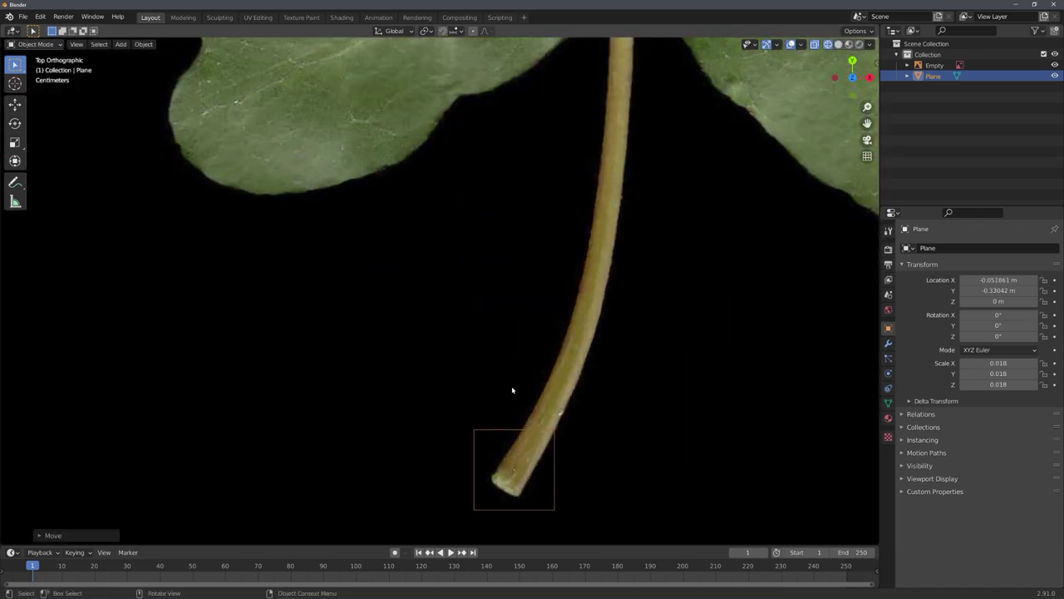
Edit the plane's mesh and move its two lower vertices onto the corners of the stem's cut end
{"action": "middle_click_drag", "start_coordinate": [525, 443], "coordinate": [451, 284], "text": "shift"}
{"action": "key", "text": "Tab"}
{"action": "left_click", "coordinate": [499, 362]}
{"action": "key", "text": "g"}
{"action": "key", "text": "shift+z"}
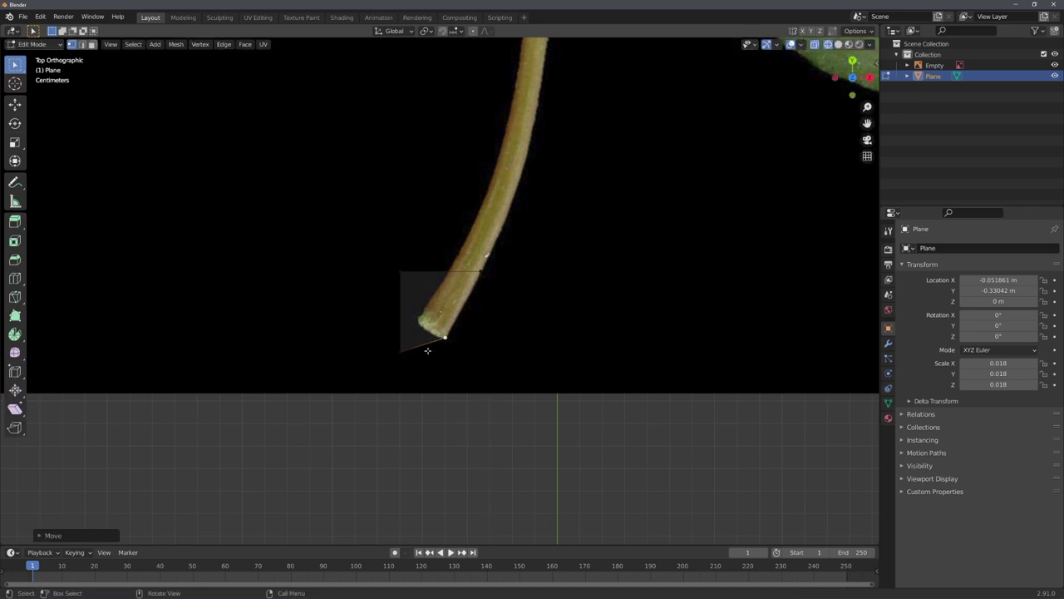
{"action": "left_click", "coordinate": [446, 329]}
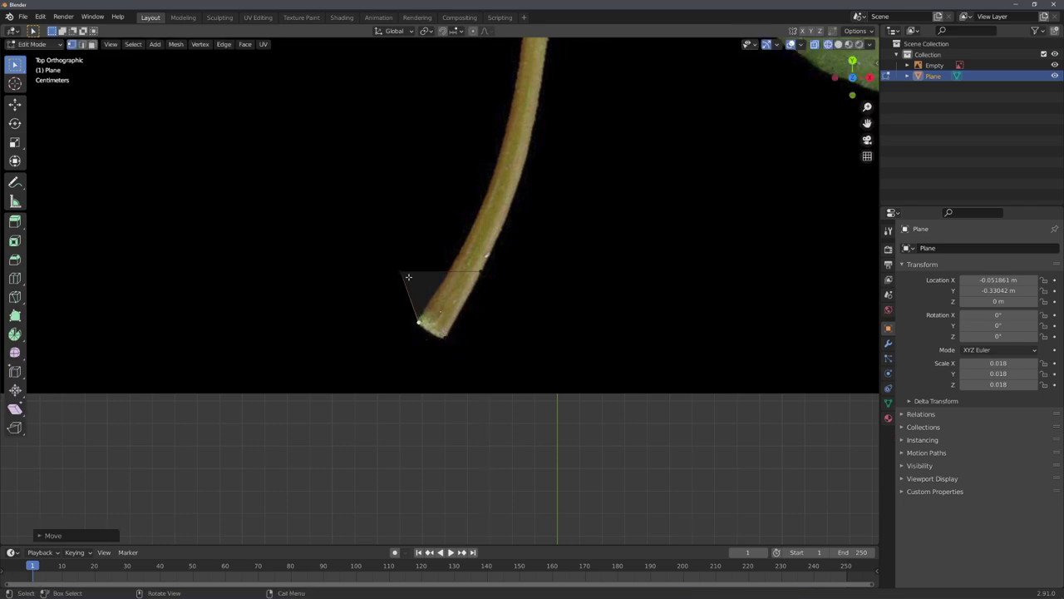
Move the plane's two upper vertices onto opposite edges of the stem, a short way above its end
{"action": "left_click", "coordinate": [402, 271]}
{"action": "key", "text": "g"}
{"action": "key", "text": "shift+z"}
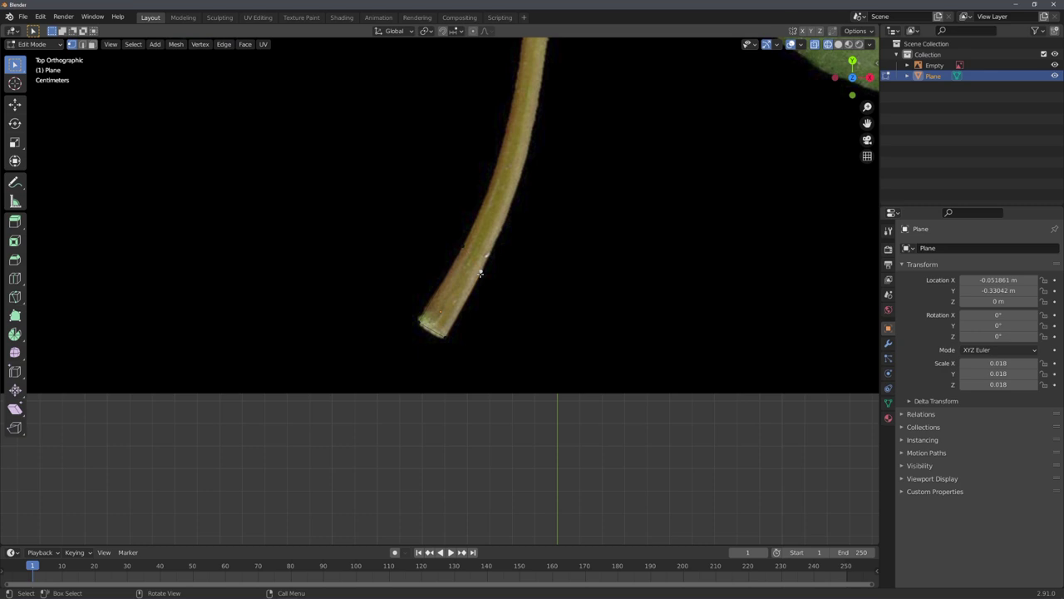
{"action": "key", "text": "shift+z"}
{"action": "left_click", "coordinate": [491, 252]}
{"action": "left_click", "coordinate": [465, 249]}
{"action": "key", "text": "g"}
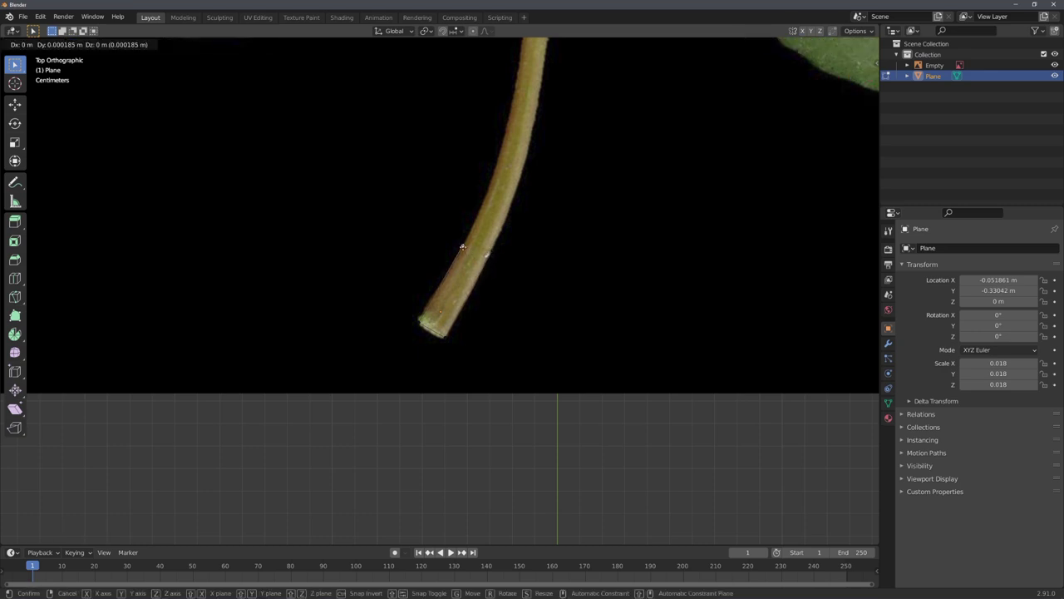
{"action": "left_click", "coordinate": [470, 246]}
Extrude the plane's upper edge one segment up the stem and adjust it to fit the stem's width
{"action": "key", "text": "2"}
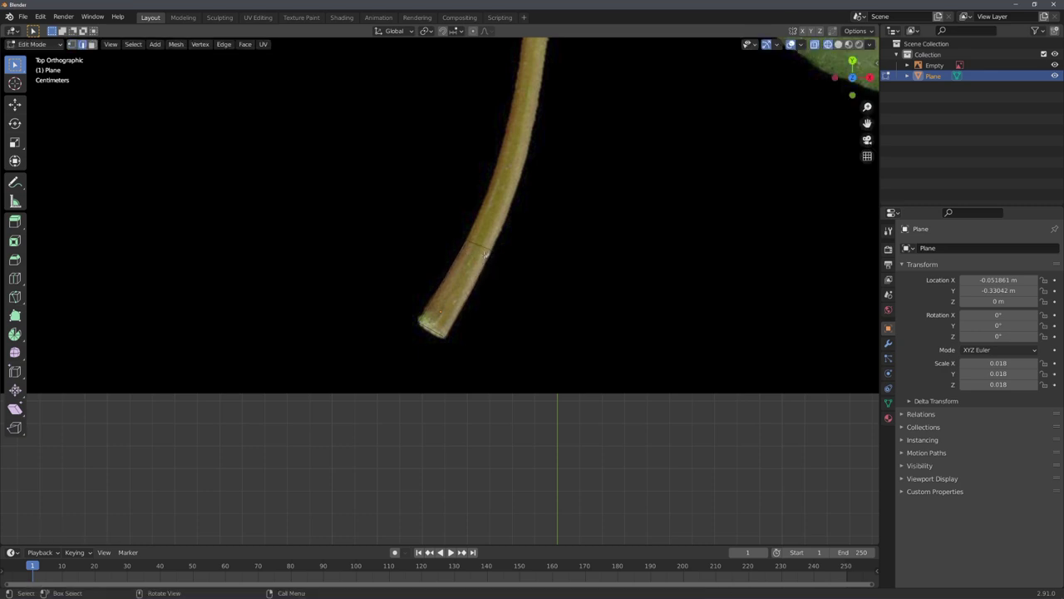
{"action": "middle_click_drag", "start_coordinate": [482, 250], "coordinate": [484, 288], "text": "shift"}
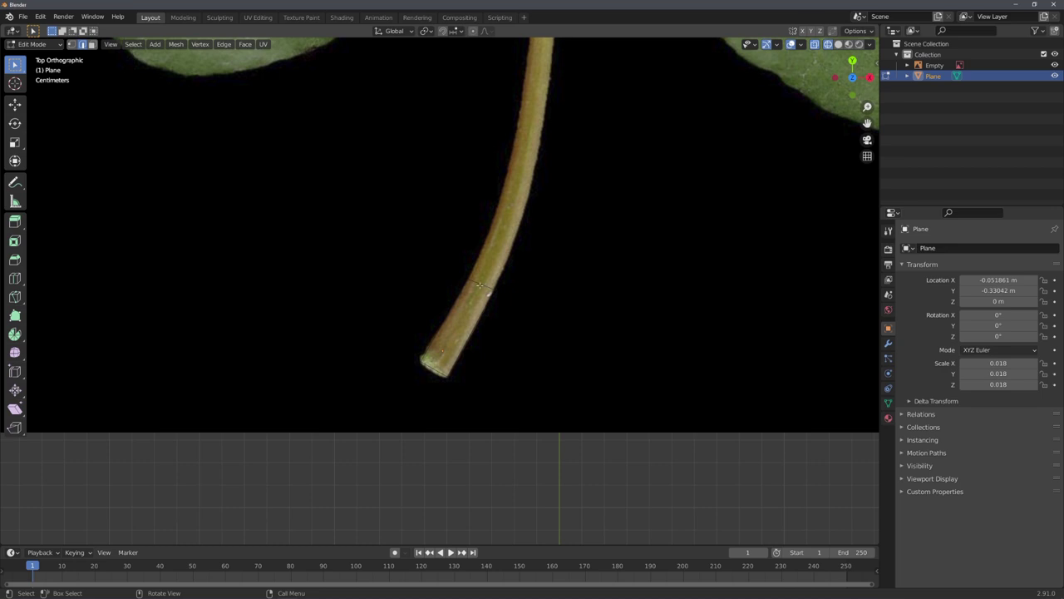
{"action": "key", "text": "ctrl+r"}
{"action": "middle_click_drag", "start_coordinate": [488, 287], "coordinate": [471, 337], "text": "shift"}
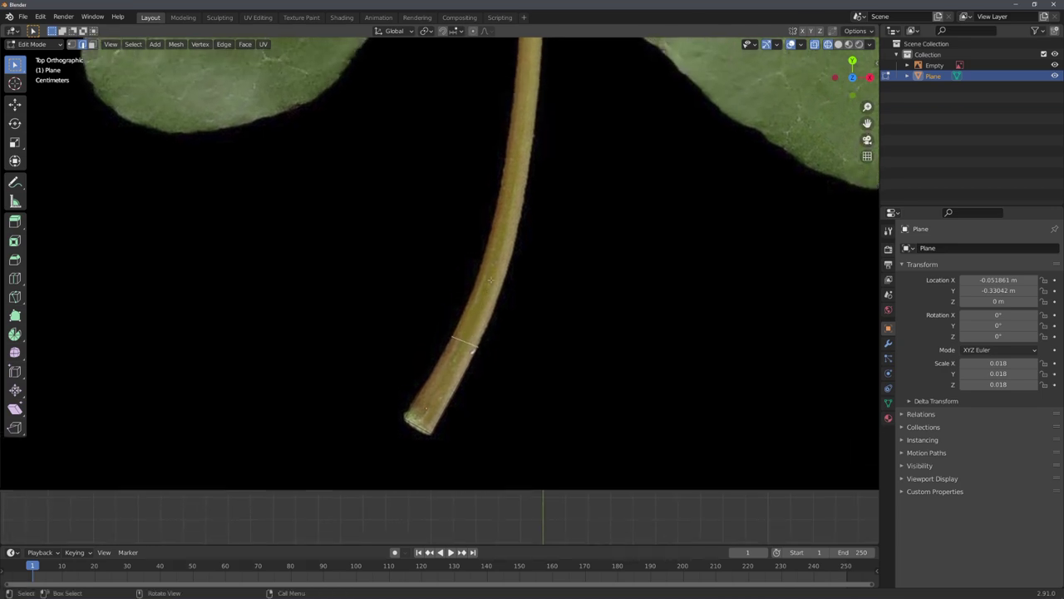
{"action": "right_click", "coordinate": [502, 237], "text": "ctrl"}
{"action": "key", "text": "g"}
{"action": "left_click", "coordinate": [508, 246]}
{"action": "scroll", "coordinate": [503, 249], "scroll_direction": "up", "scroll_amount": 2}
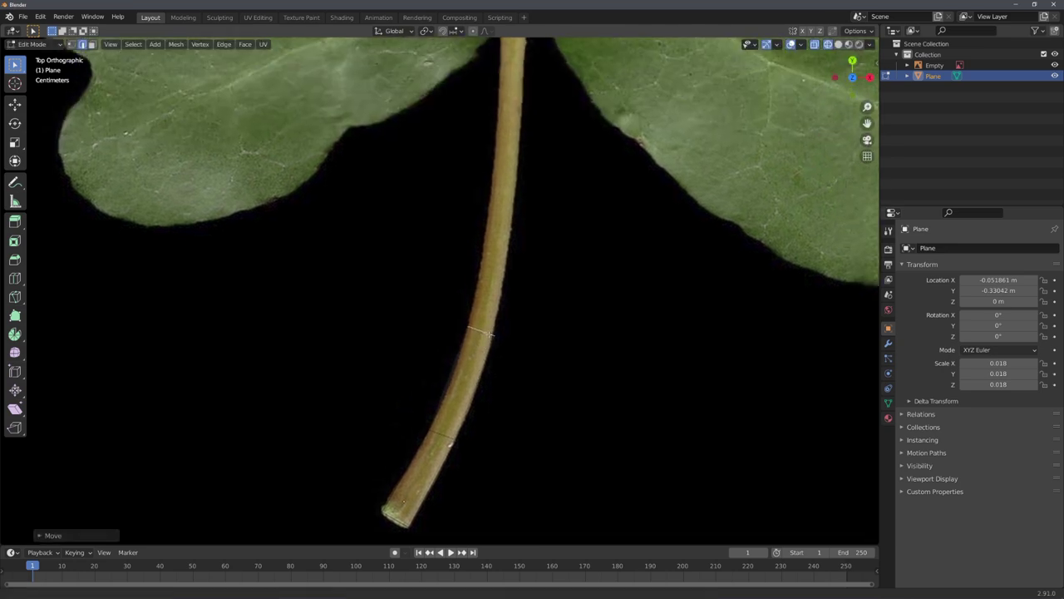
Extrude three more segments up the stem until the strip reaches the base of the leaf blade
{"action": "right_click", "coordinate": [498, 228], "text": "ctrl"}
{"action": "middle_click_drag", "start_coordinate": [508, 242], "coordinate": [503, 306], "text": "shift"}
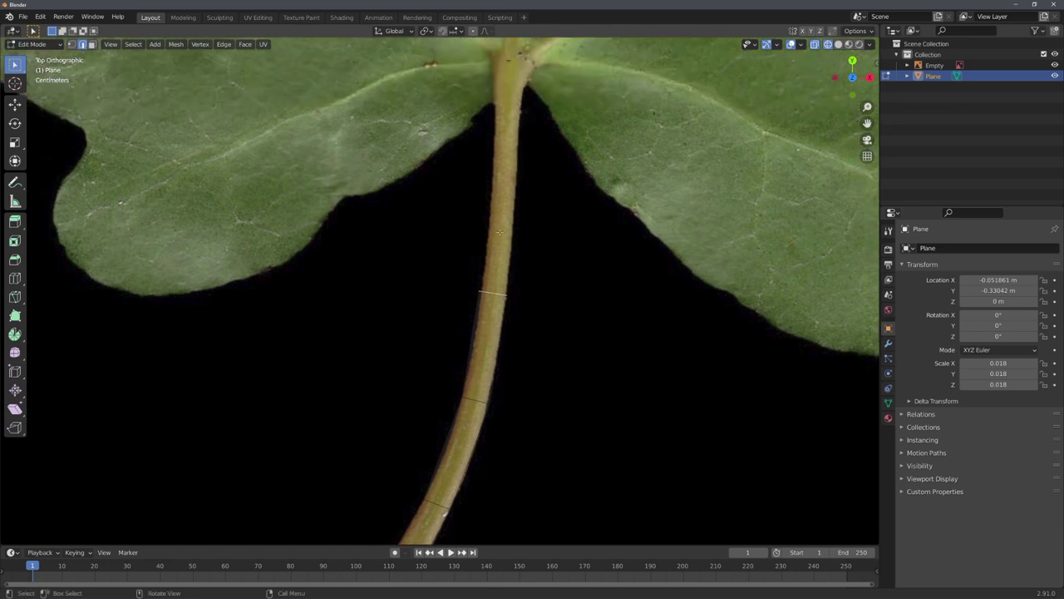
{"action": "right_click", "coordinate": [503, 193], "text": "ctrl"}
{"action": "middle_click_drag", "start_coordinate": [503, 194], "coordinate": [518, 266], "text": "shift"}
{"action": "right_click", "coordinate": [518, 174], "text": "ctrl"}
Trace the leaf's outline by extruding single vertices around its edge, starting from the left vertex at the top of the stem strip
{"action": "key", "text": "1"}
{"action": "left_click", "coordinate": [506, 191]}
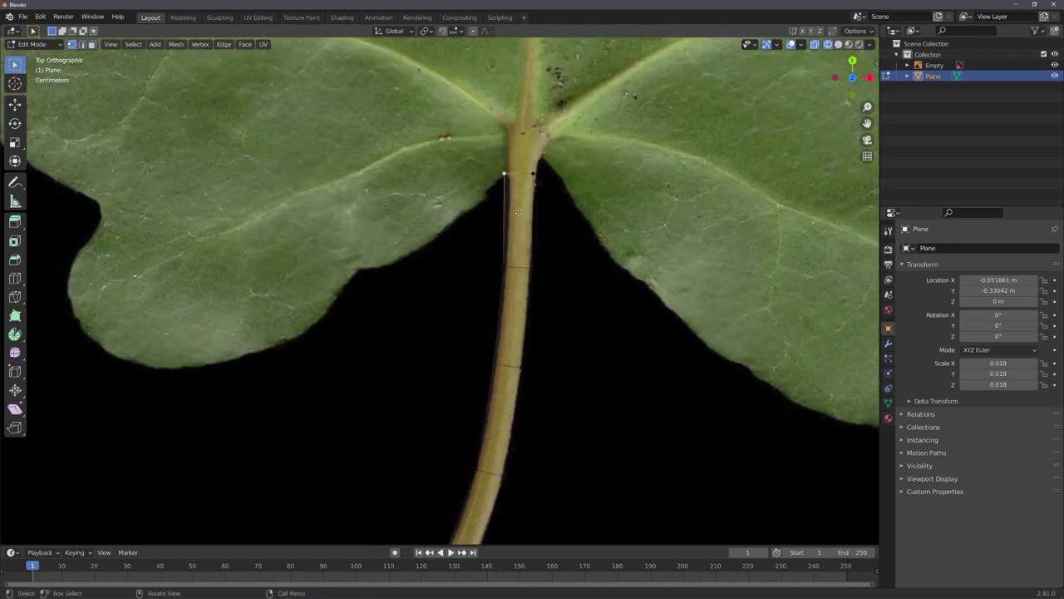
{"action": "scroll", "coordinate": [530, 197], "scroll_direction": "down", "scroll_amount": 5}
{"action": "scroll", "coordinate": [520, 235], "scroll_direction": "up", "scroll_amount": 6}
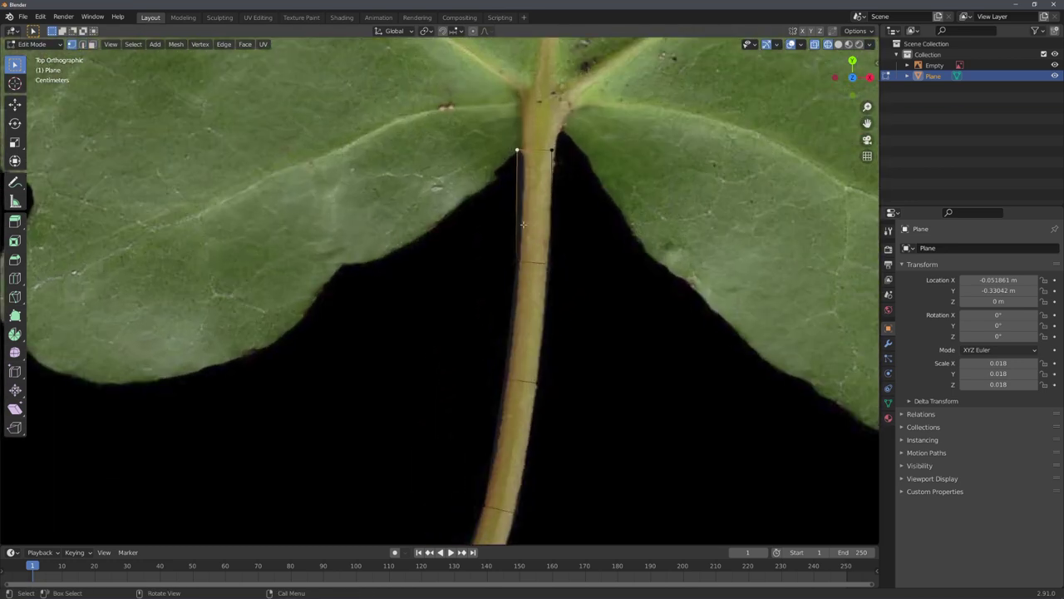
{"action": "scroll", "coordinate": [536, 163], "scroll_direction": "down", "scroll_amount": 4}
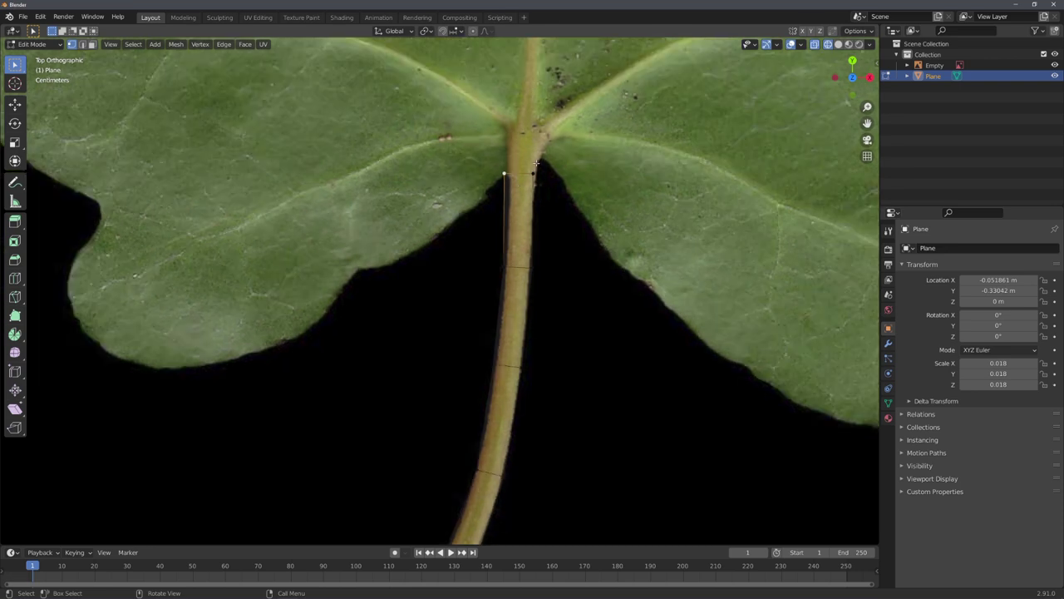
{"action": "scroll", "coordinate": [535, 203], "scroll_direction": "up", "scroll_amount": 3}
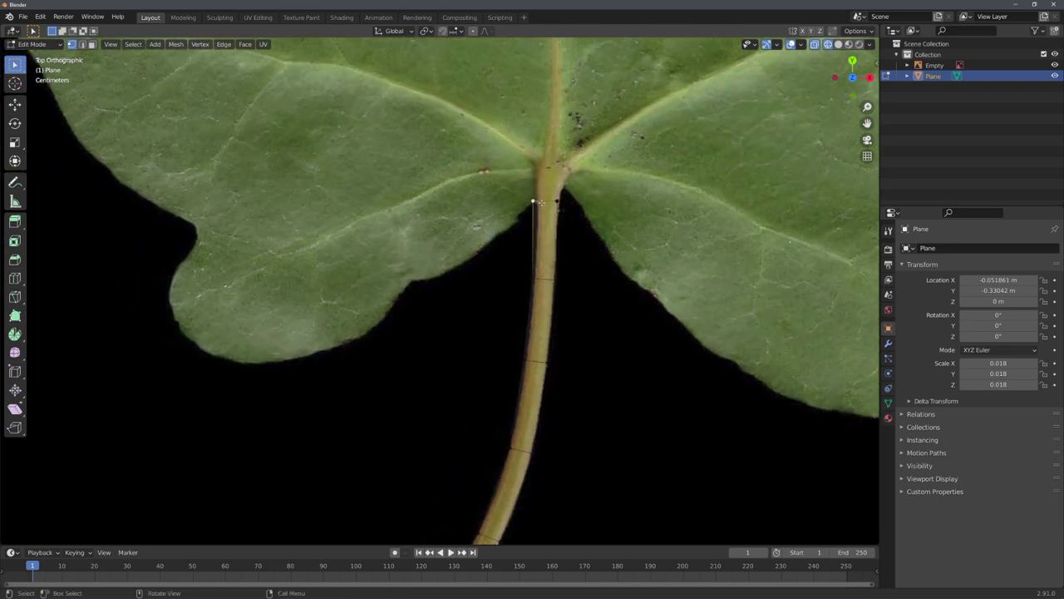
{"action": "key", "text": "e"}
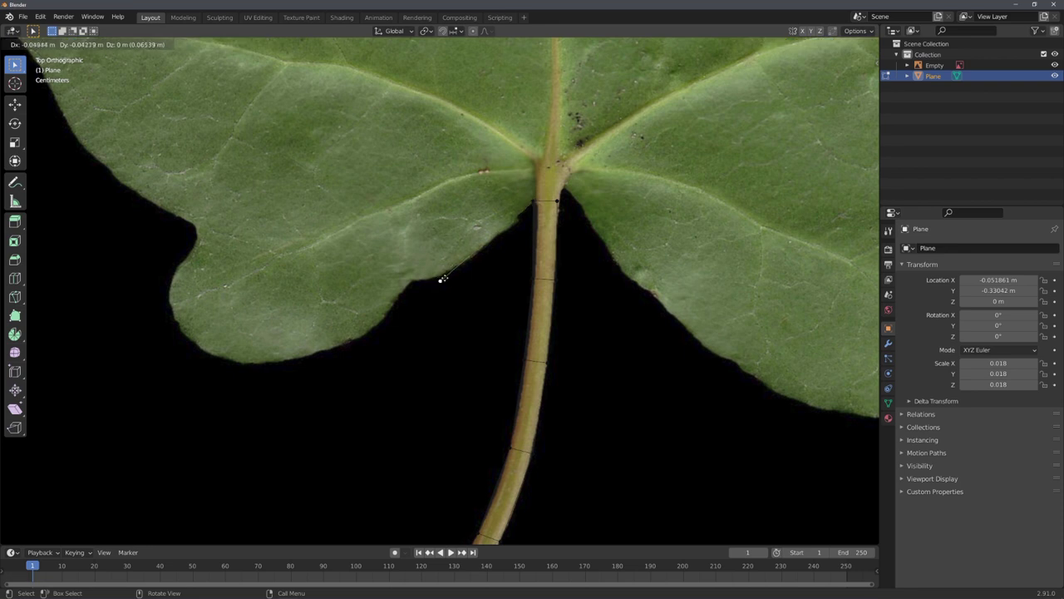
{"action": "left_click", "coordinate": [446, 278]}
{"action": "key", "text": "e"}
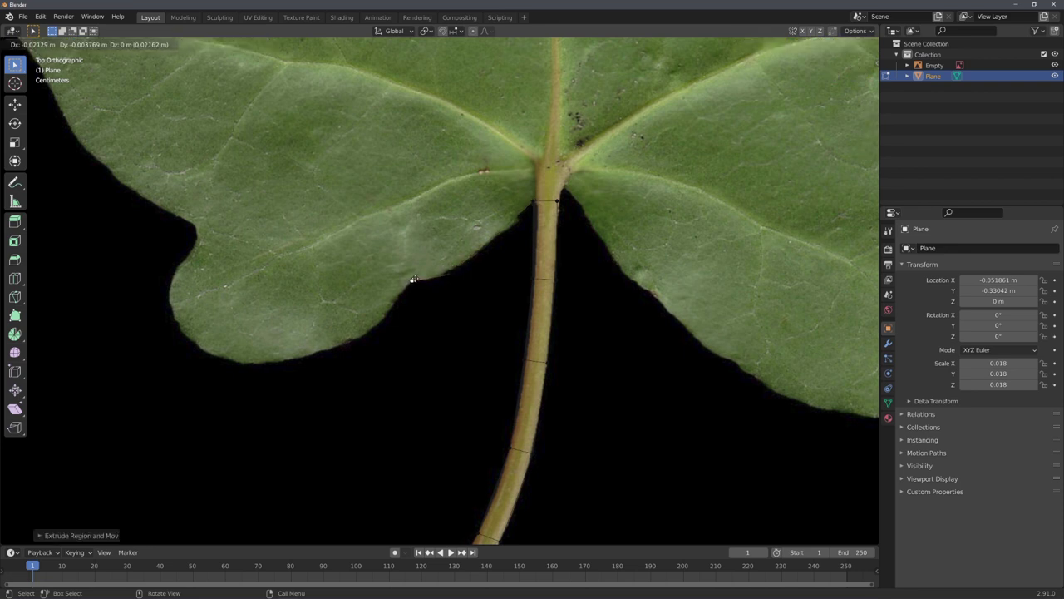
{"action": "left_click", "coordinate": [409, 281]}
{"action": "key", "text": "e"}
{"action": "left_click", "coordinate": [355, 342]}
{"action": "key", "text": "e"}
{"action": "left_click", "coordinate": [254, 361]}
{"action": "key", "text": "e"}
{"action": "left_click", "coordinate": [162, 337]}
{"action": "key", "text": "e"}
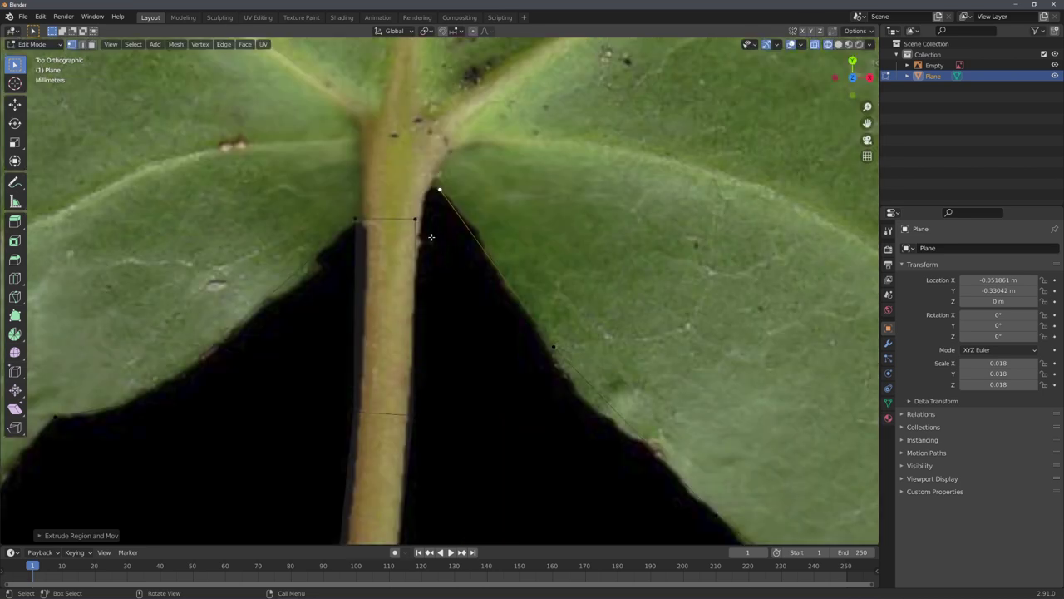
Join the outline's last vertex to the right vertex at the top of the stem strip
{"action": "left_click", "coordinate": [407, 231], "text": "shift"}
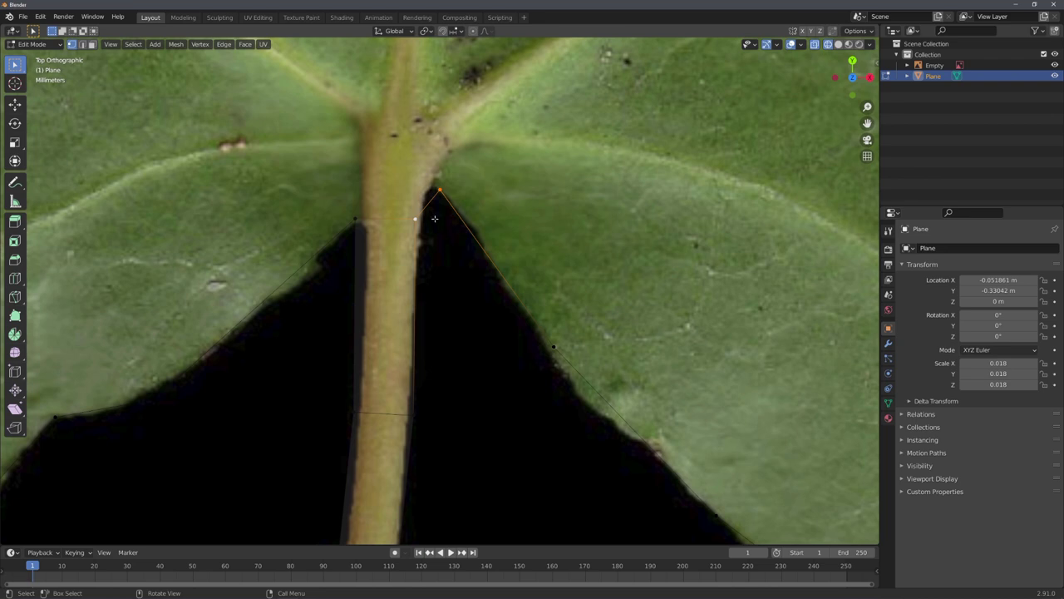
{"action": "scroll", "coordinate": [440, 232], "scroll_direction": "down", "scroll_amount": 5}
{"action": "key", "text": "2"}
Hide the leaf reference image, show the mesh in solid shading and reopen it for edge editing
{"action": "key", "text": "Tab"}
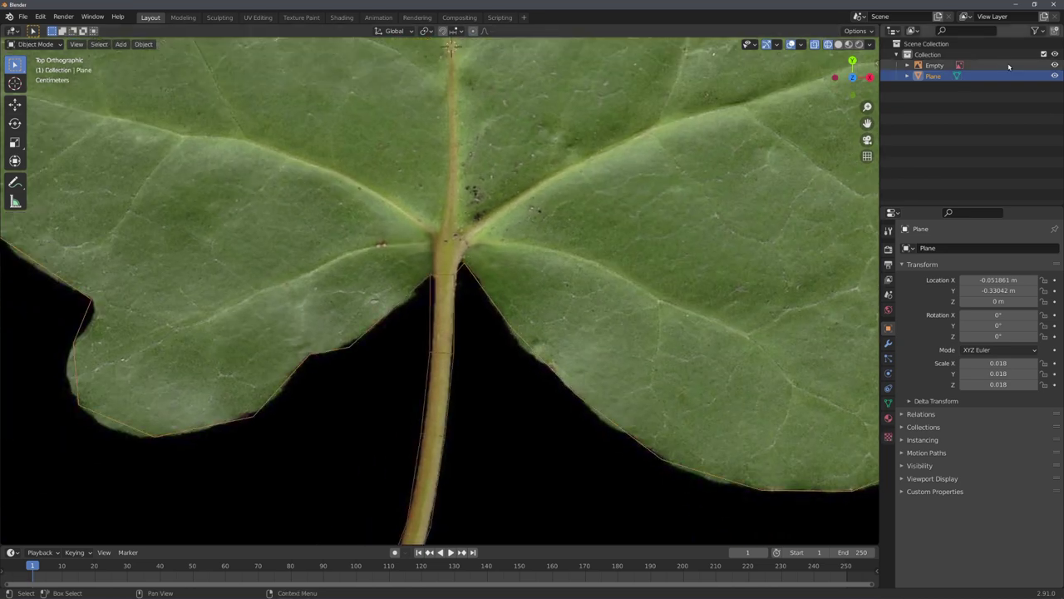
{"action": "left_click", "coordinate": [1054, 65]}
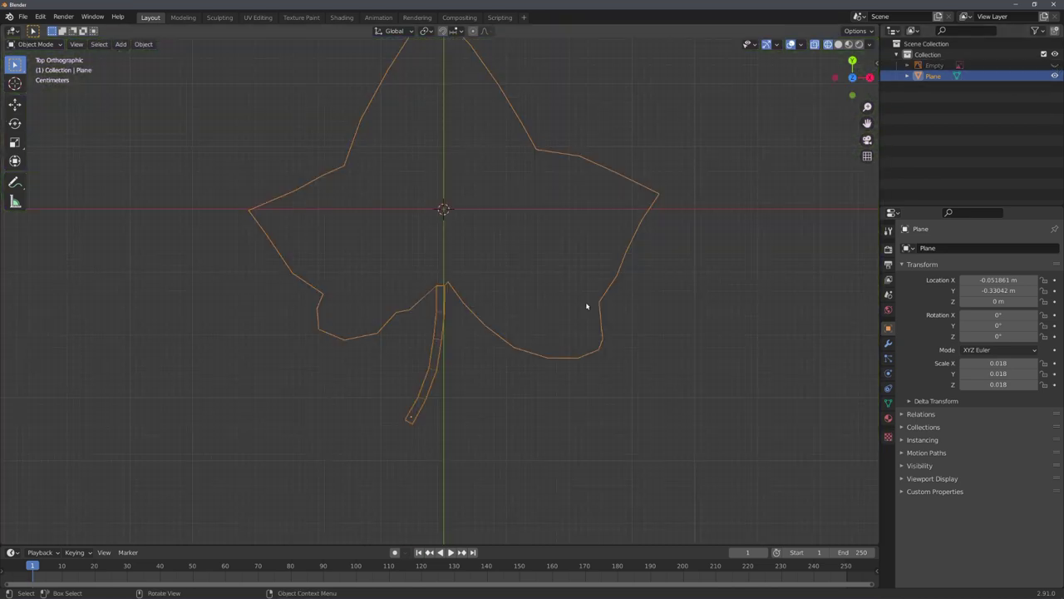
{"action": "key", "text": "shift+z"}
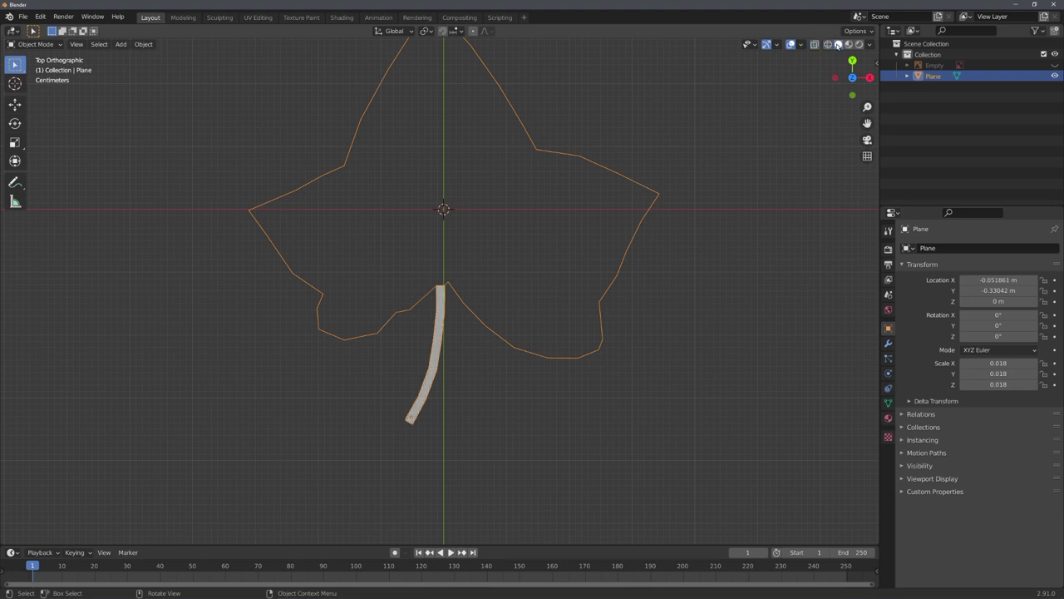
{"action": "mouse_move", "coordinate": [485, 315]}
{"action": "middle_mouse_down"}
{"action": "mouse_move", "coordinate": [544, 277]}
{"action": "mouse_move", "coordinate": [527, 296]}
{"action": "mouse_move", "coordinate": [454, 276]}
{"action": "middle_mouse_up"}
{"action": "key", "text": "Tab"}
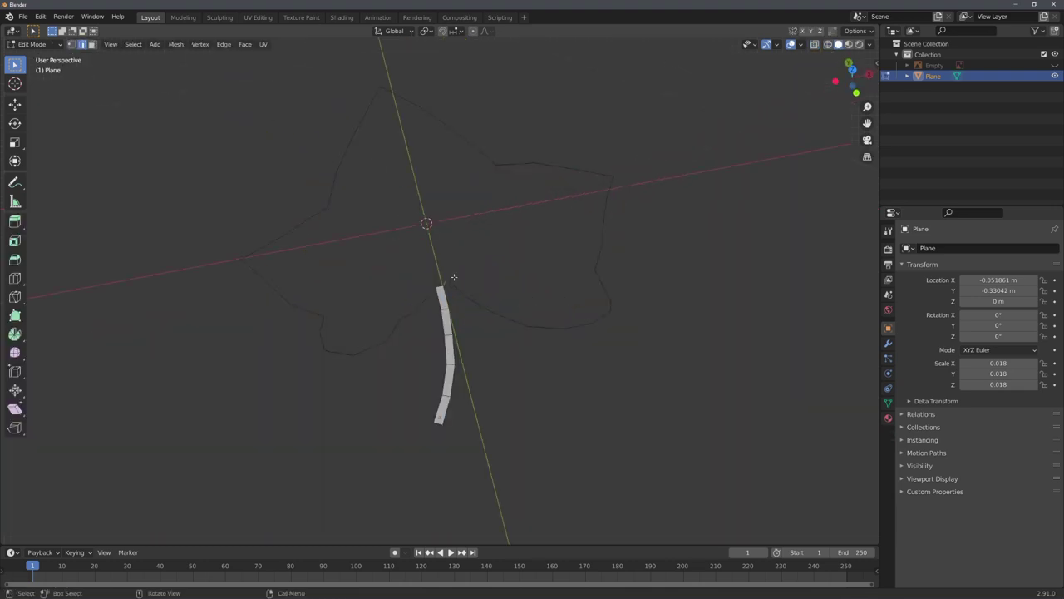
{"action": "scroll", "coordinate": [480, 297], "scroll_direction": "up", "scroll_amount": 3}
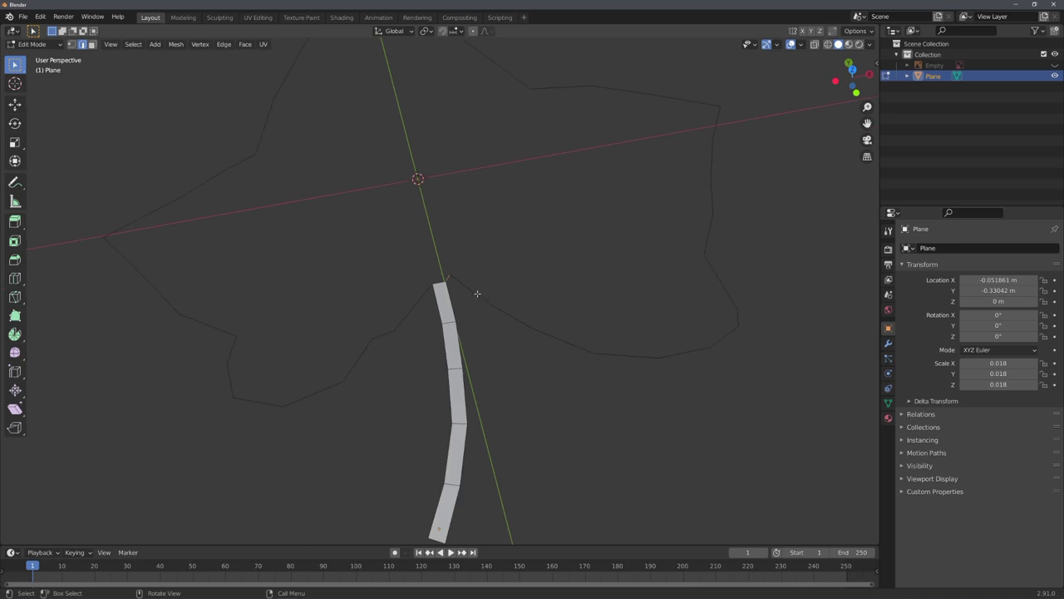
Fill the closed leaf outline with a single face
{"action": "key", "text": "a"}
{"action": "key", "text": "KP_Decimal"}
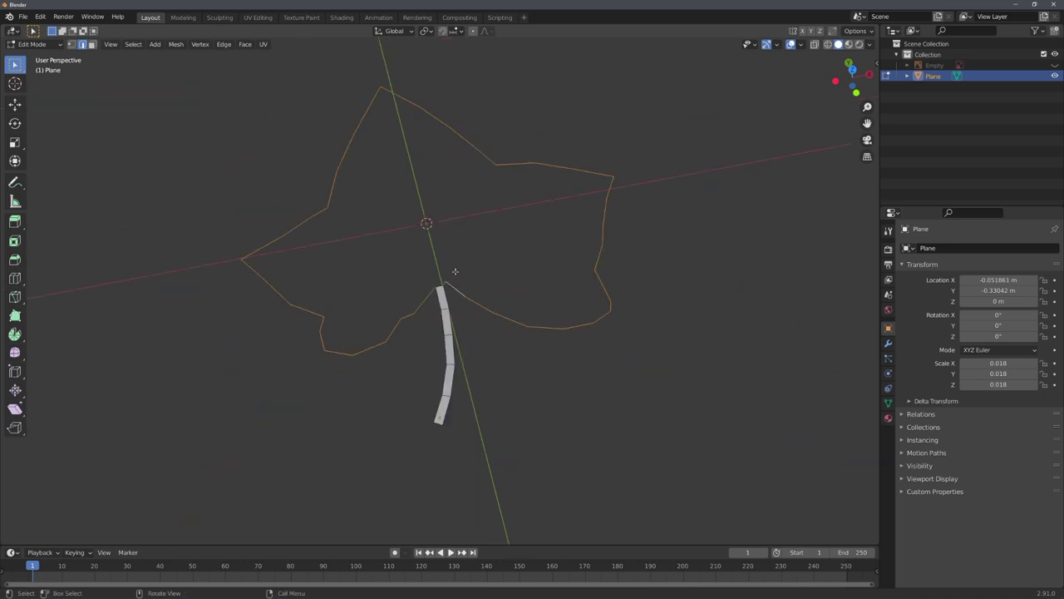
{"action": "scroll", "coordinate": [455, 275], "scroll_direction": "up", "scroll_amount": 6}
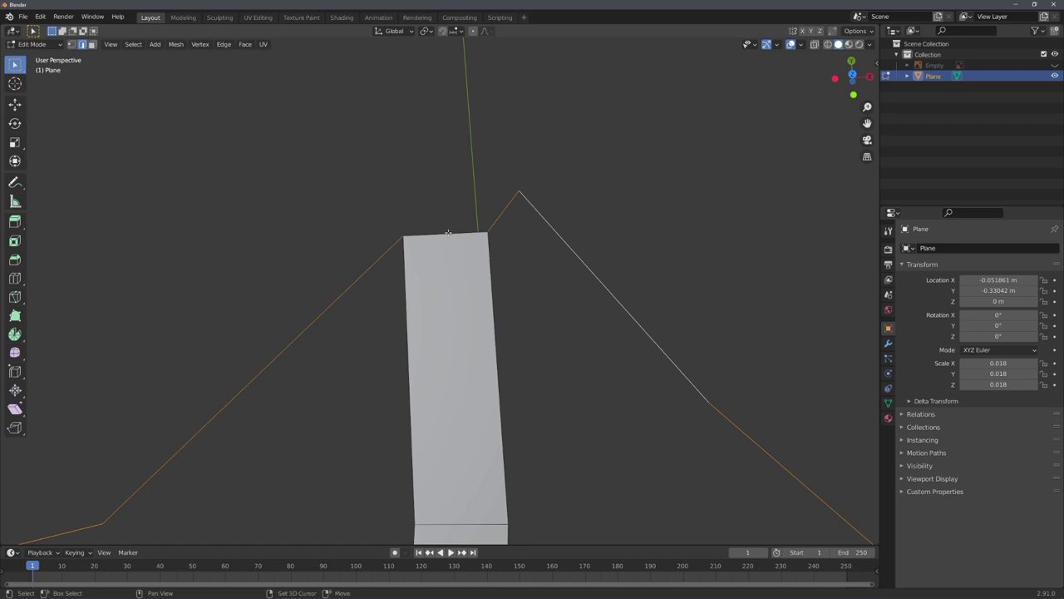
{"action": "scroll", "coordinate": [445, 234], "scroll_direction": "down", "scroll_amount": 6}
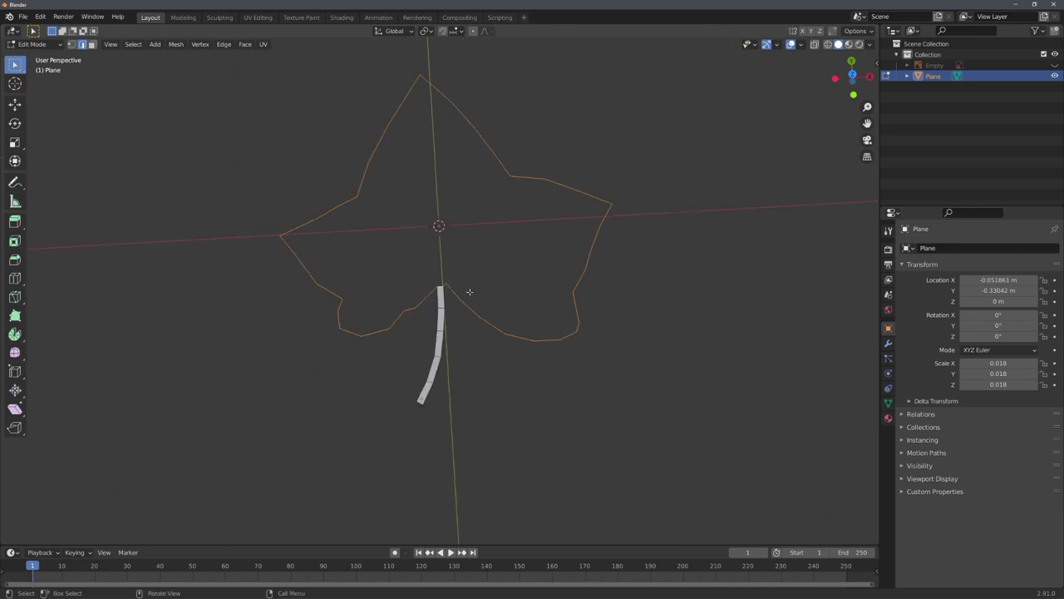
{"action": "key", "text": "f"}
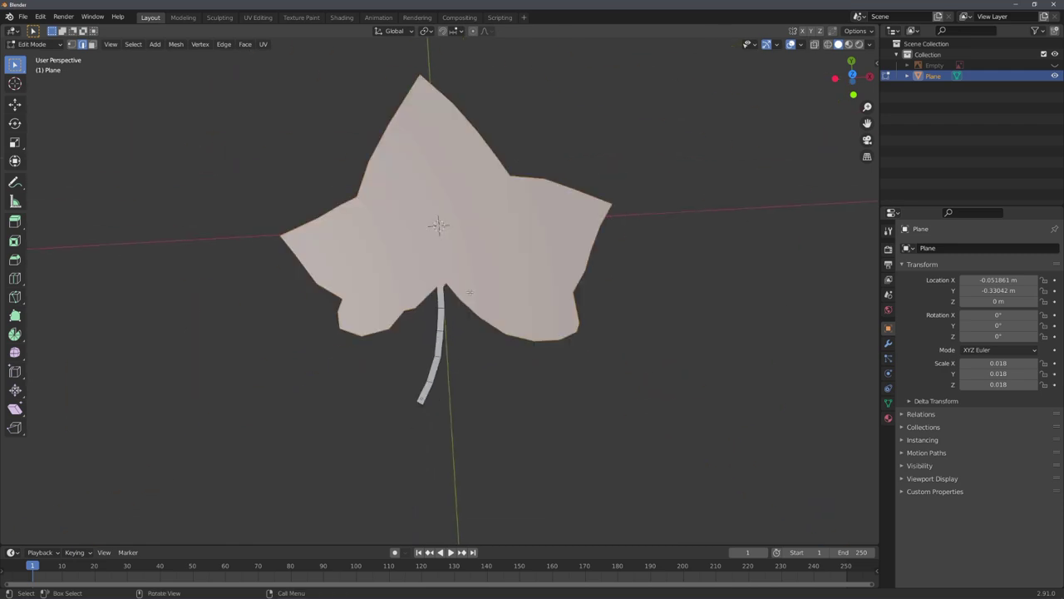
Return to Object Mode and add a Smooth modifier to the leaf mesh
{"action": "key", "text": "ctrl+Tab"}
{"action": "left_click", "coordinate": [273, 317]}
{"action": "scroll", "coordinate": [387, 332], "scroll_direction": "down", "scroll_amount": 5}
{"action": "middle_click_drag", "start_coordinate": [387, 333], "coordinate": [505, 282]}
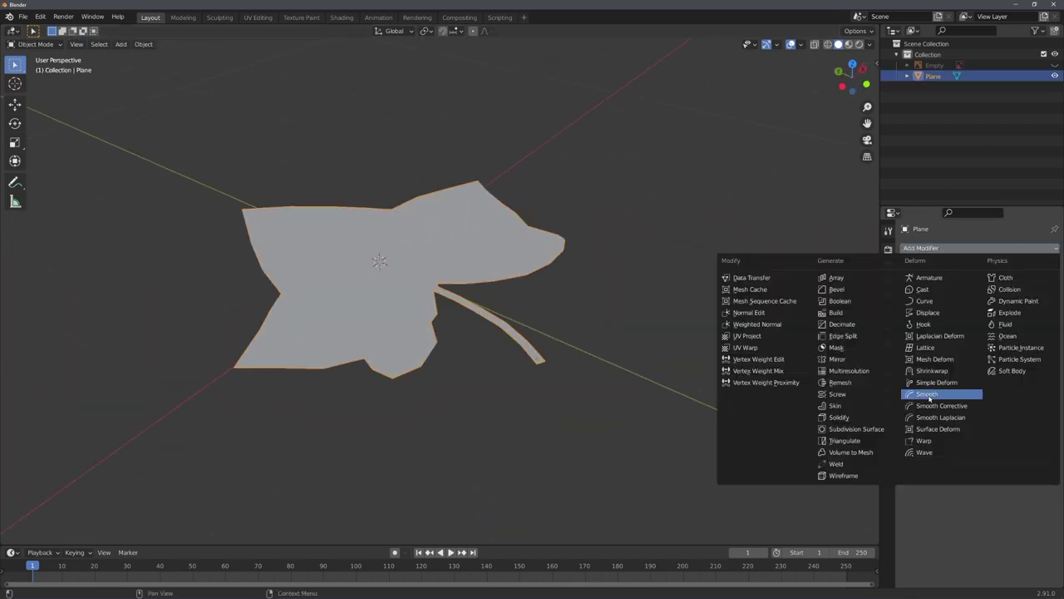
{"action": "left_click", "coordinate": [930, 396]}
{"action": "middle_click_drag", "start_coordinate": [838, 380], "coordinate": [675, 369]}
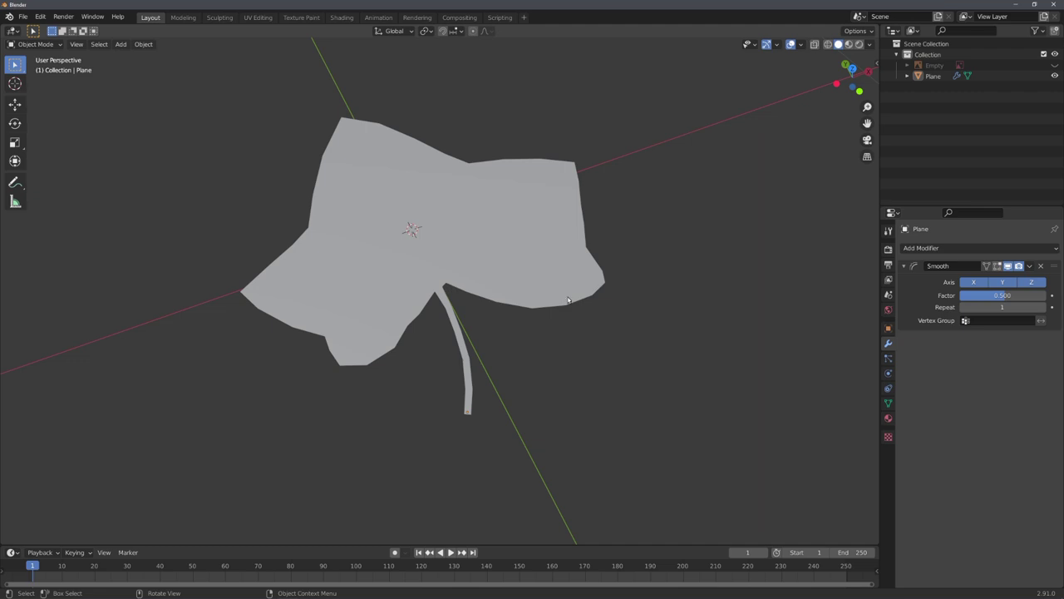
{"action": "scroll", "coordinate": [564, 302], "scroll_direction": "down", "scroll_amount": 5}
{"action": "middle_click_drag", "start_coordinate": [678, 290], "coordinate": [602, 247]}
Add a Sapling Tree Gen curve at the scene origin
{"action": "left_click", "coordinate": [464, 298]}
{"action": "middle_click_drag", "start_coordinate": [466, 301], "coordinate": [433, 242]}
{"action": "key", "text": "shift+a"}
{"action": "mouse_move", "coordinate": [411, 256]}
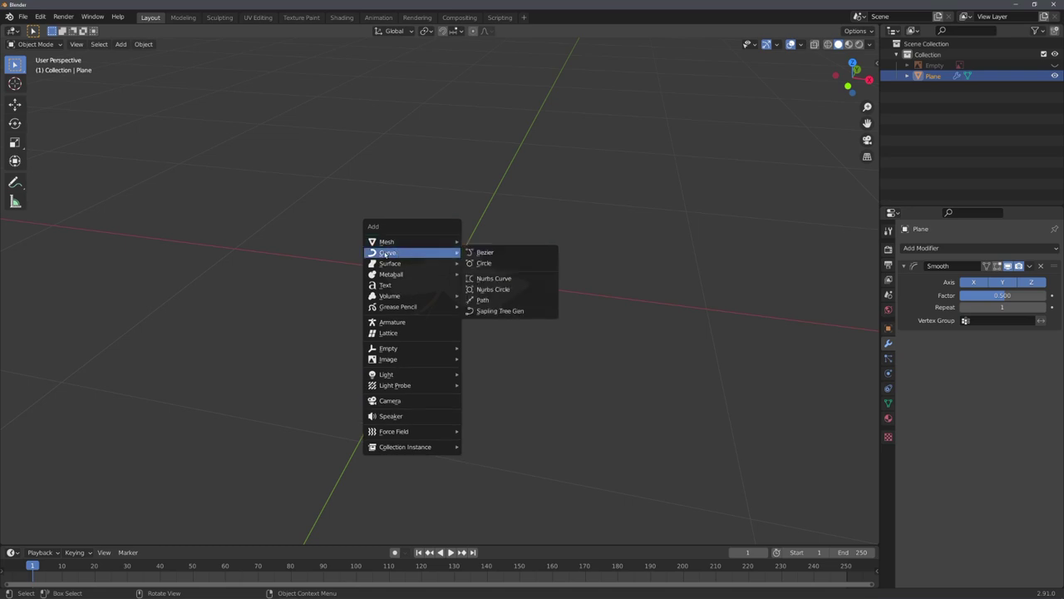
{"action": "left_click", "coordinate": [511, 311]}
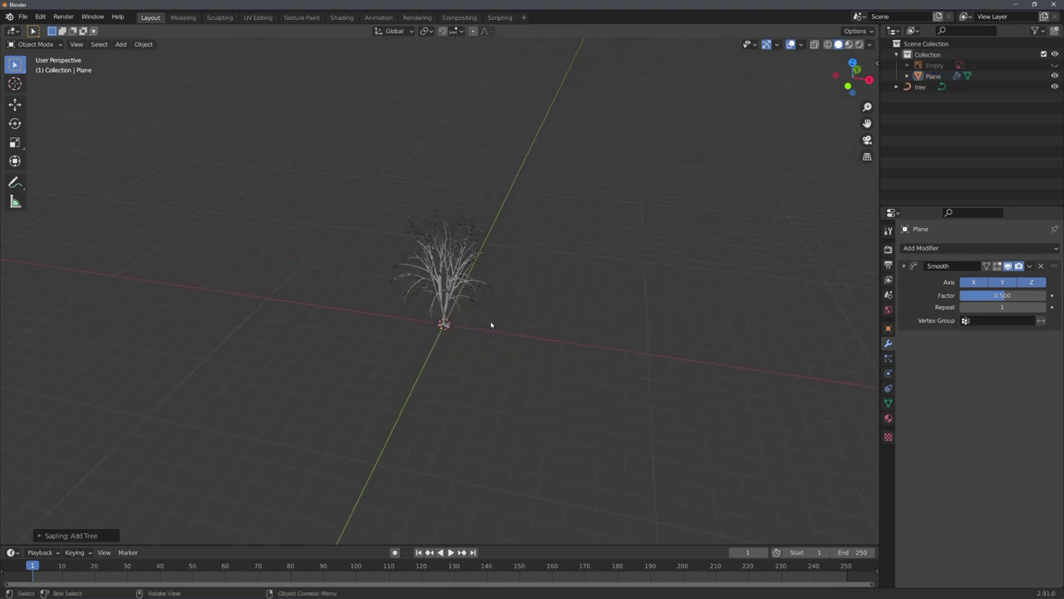
{"action": "middle_click_drag", "start_coordinate": [501, 321], "coordinate": [521, 313]}
{"action": "scroll", "coordinate": [521, 313], "scroll_direction": "up", "scroll_amount": 3}
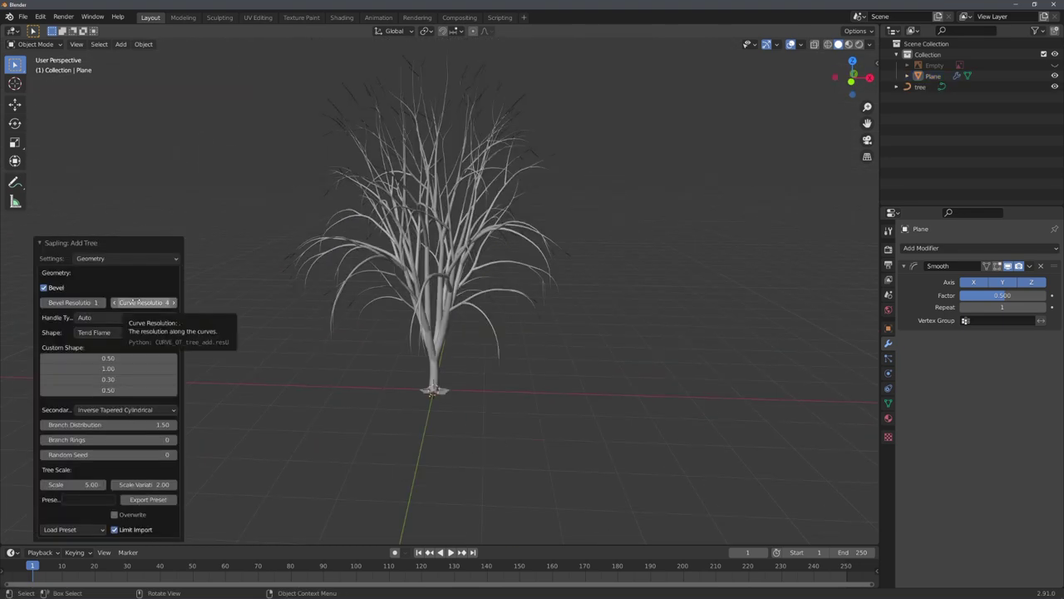
{"action": "left_click", "coordinate": [94, 528]}
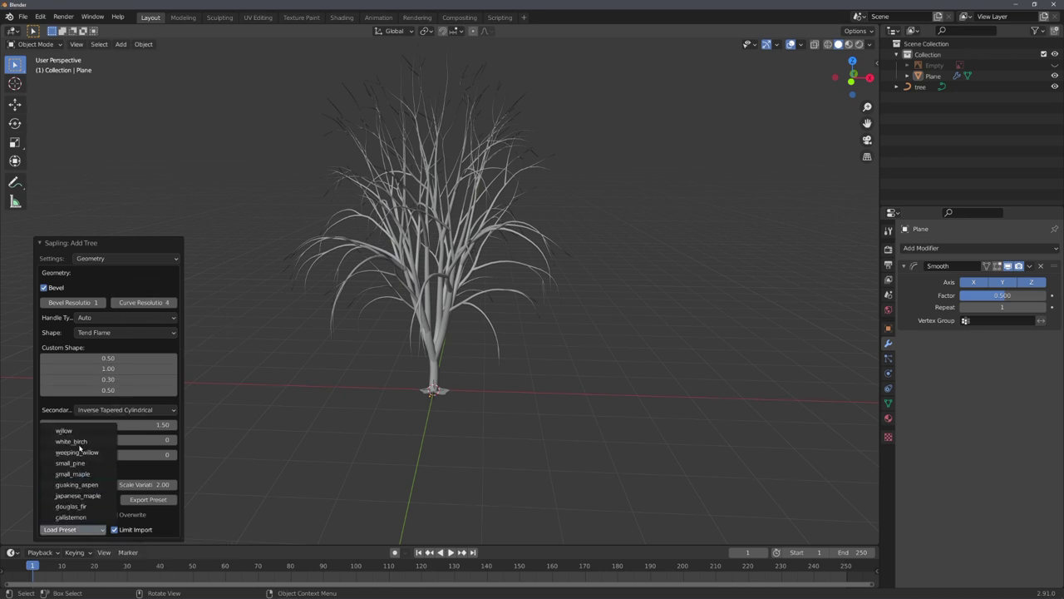
{"action": "left_click", "coordinate": [84, 441]}
{"action": "scroll", "coordinate": [282, 404], "scroll_direction": "down", "scroll_amount": 6}
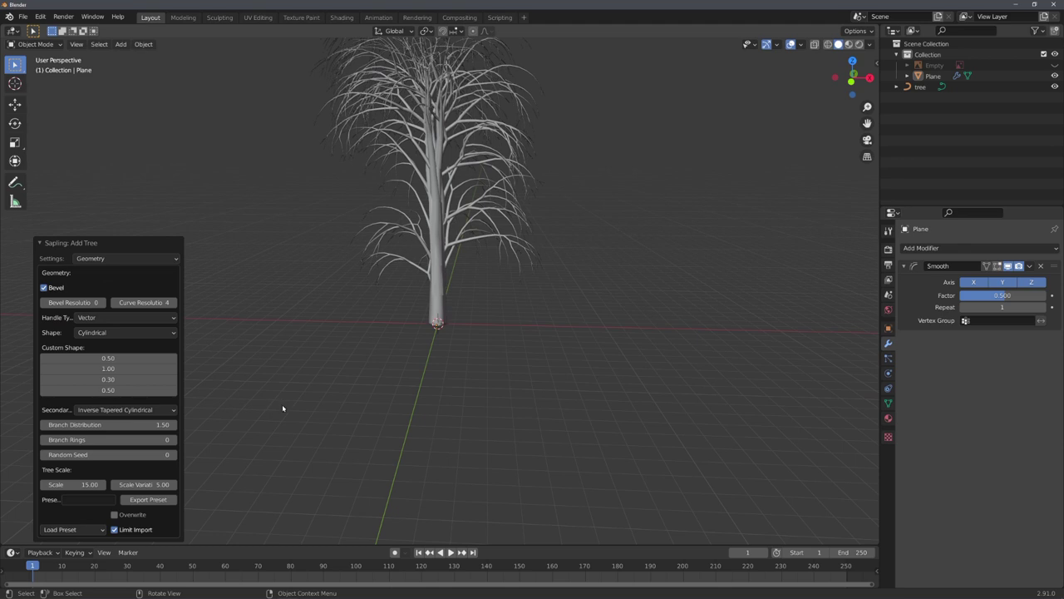
{"action": "middle_click_drag", "start_coordinate": [282, 404], "coordinate": [125, 391]}
Load the white_birch preset for the sapling tree
{"action": "left_click", "coordinate": [83, 528]}
{"action": "left_click", "coordinate": [88, 441]}
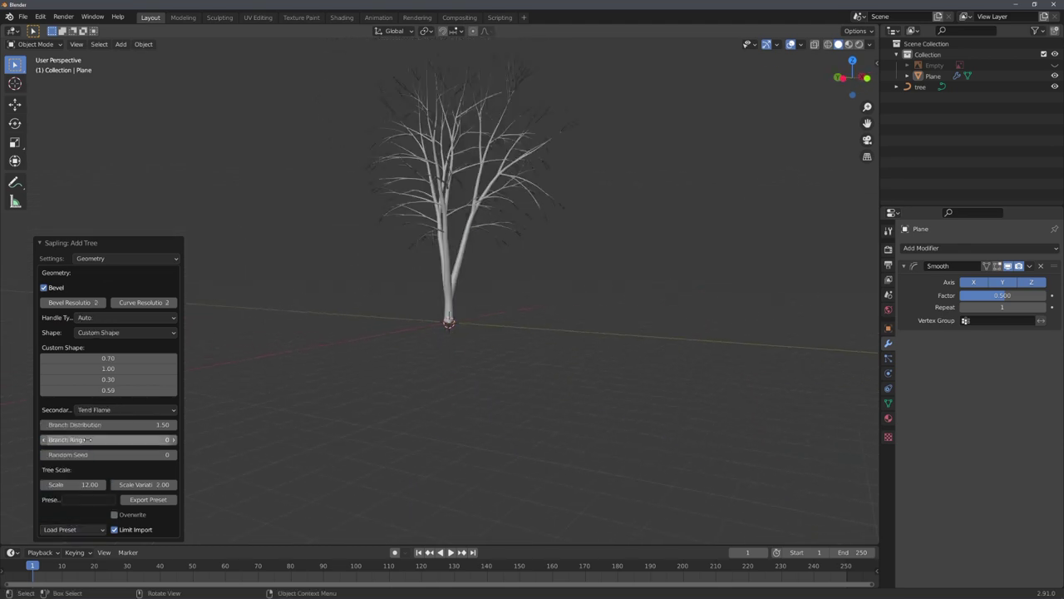
{"action": "middle_click_drag", "start_coordinate": [274, 433], "coordinate": [420, 392]}
{"action": "scroll", "coordinate": [420, 393], "scroll_direction": "up", "scroll_amount": 3}
Set Base Splits to 0 in the sapling's Branch Splitting settings
{"action": "left_click", "coordinate": [129, 258]}
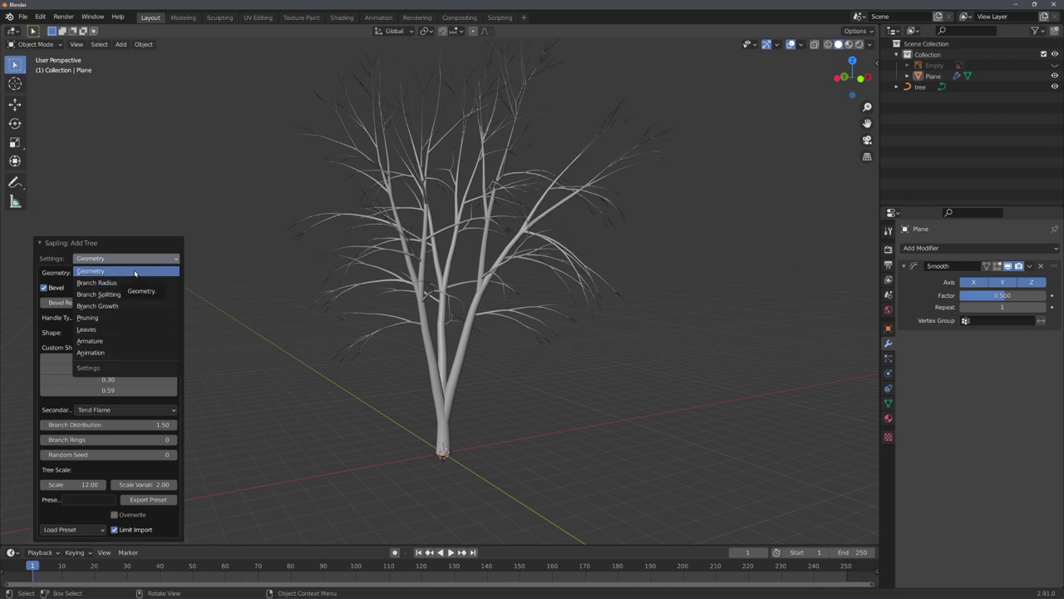
{"action": "left_click", "coordinate": [122, 282]}
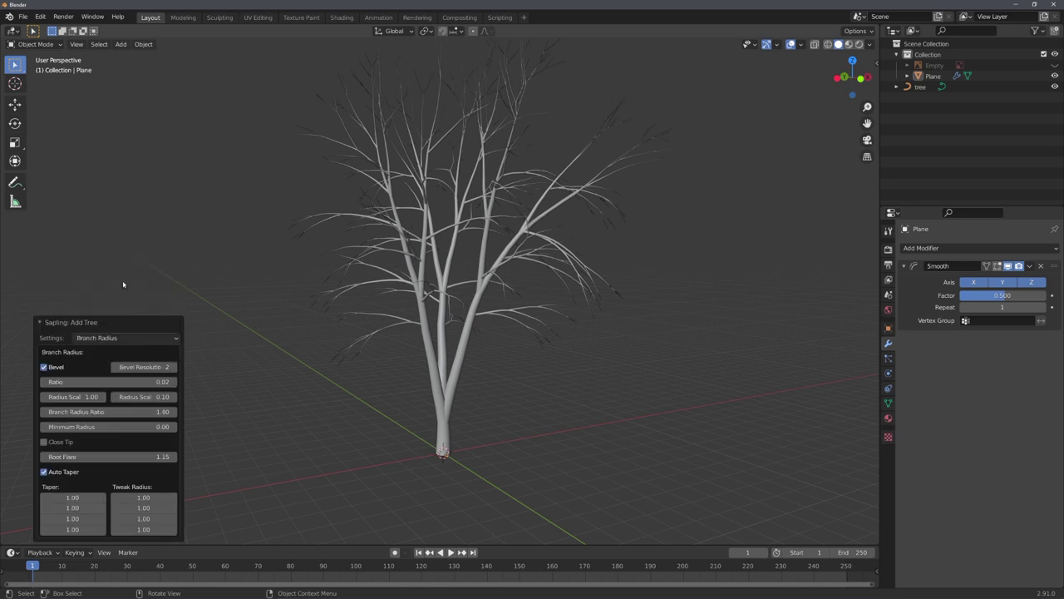
{"action": "left_click", "coordinate": [117, 339]}
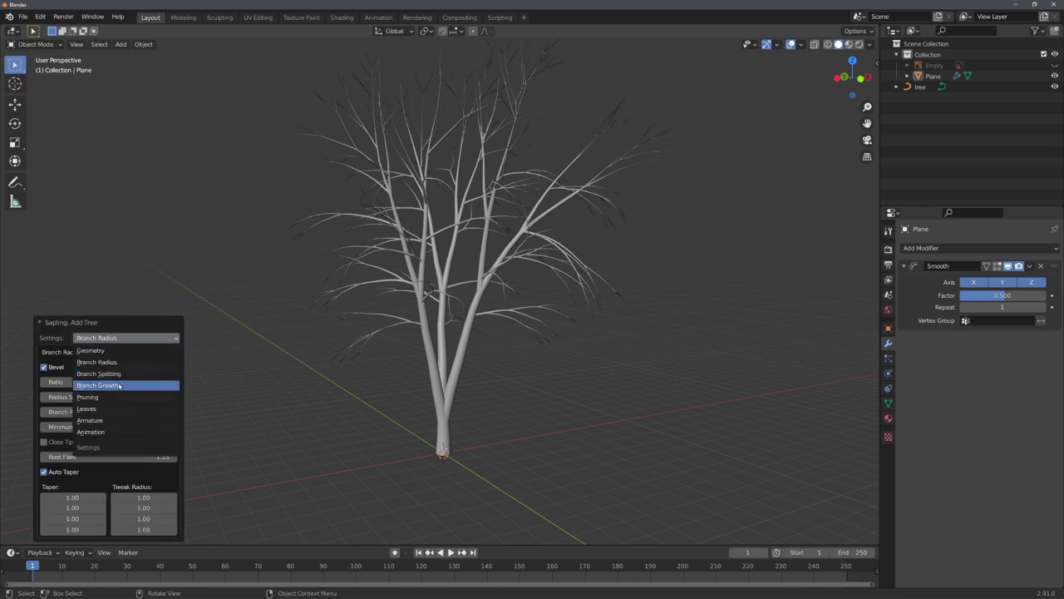
{"action": "left_click", "coordinate": [125, 375]}
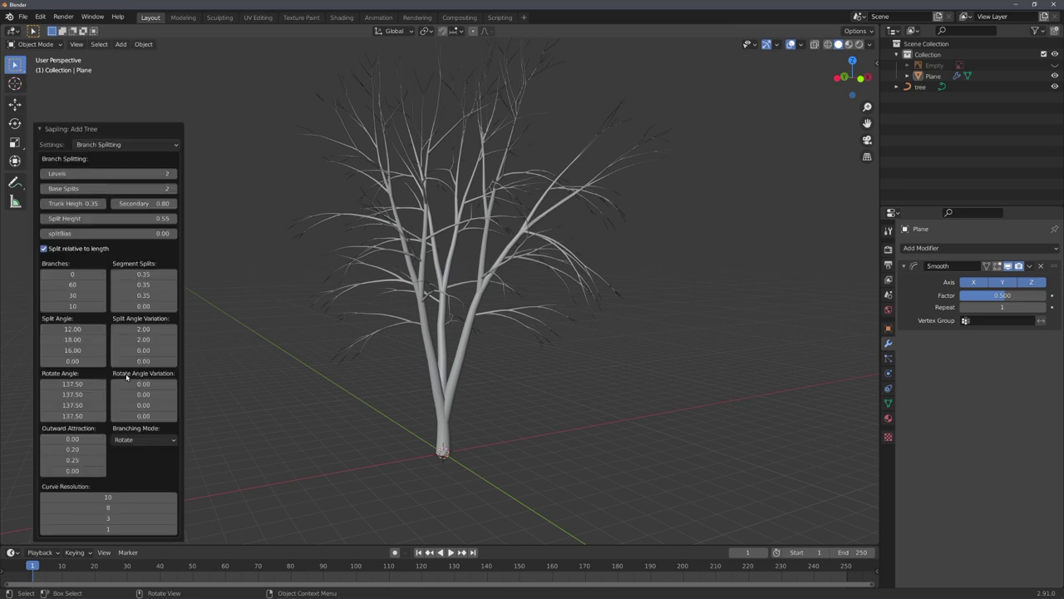
{"action": "left_click", "coordinate": [131, 184]}
{"action": "type", "text": "0"}
{"action": "key", "text": "Return"}
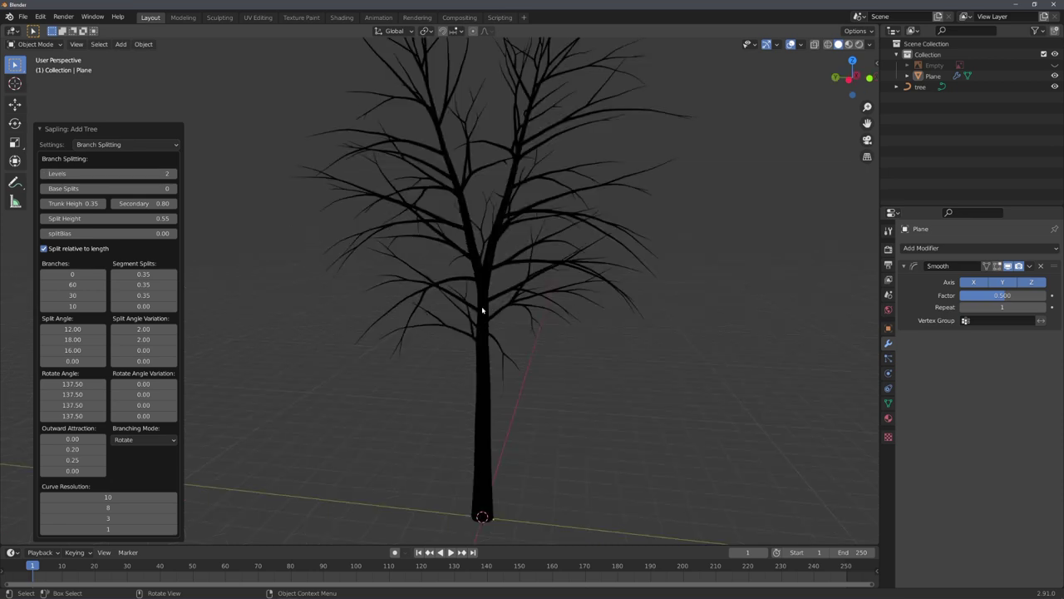
Raise the tree's Split Height to 0.63, leaving the first Split Angle at 12
{"action": "middle_click_drag", "start_coordinate": [477, 304], "coordinate": [430, 307]}
{"action": "scroll", "coordinate": [461, 304], "scroll_direction": "up", "scroll_amount": 5}
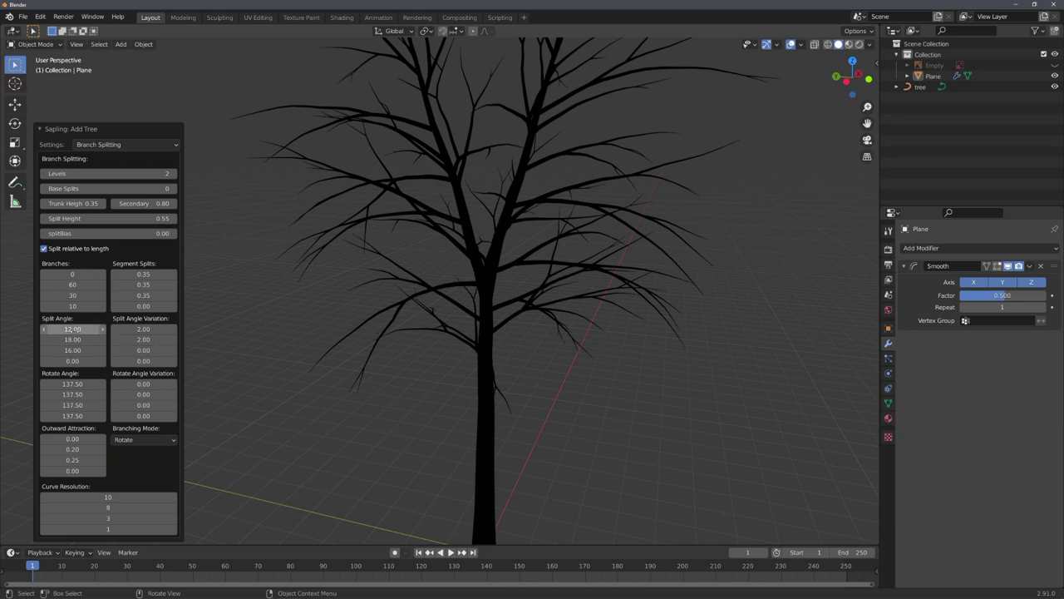
{"action": "left_click_drag", "start_coordinate": [72, 329], "coordinate": [75, 329]}
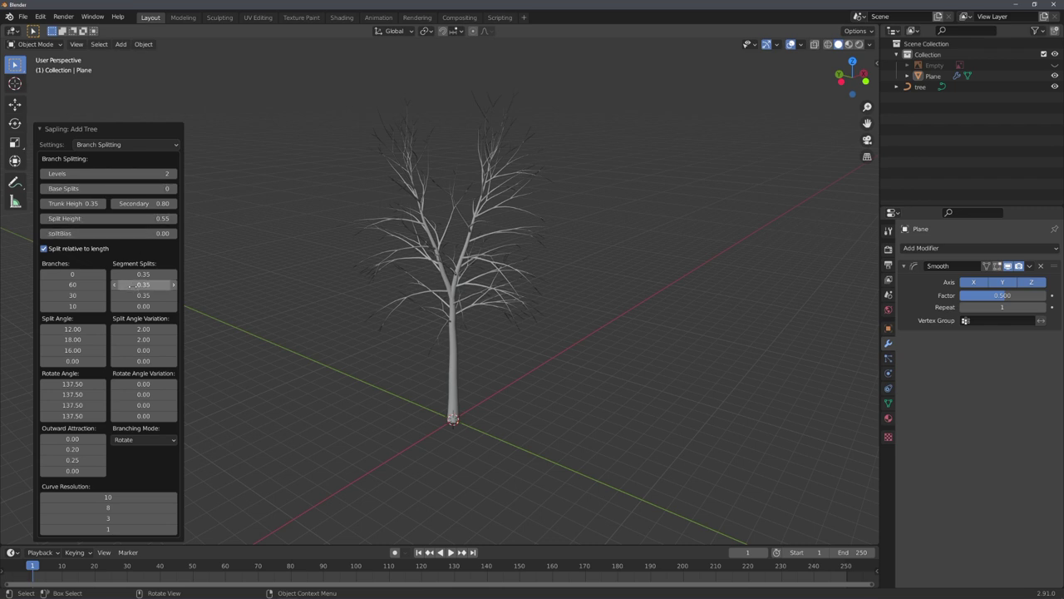
{"action": "left_click_drag", "start_coordinate": [107, 219], "coordinate": [116, 219]}
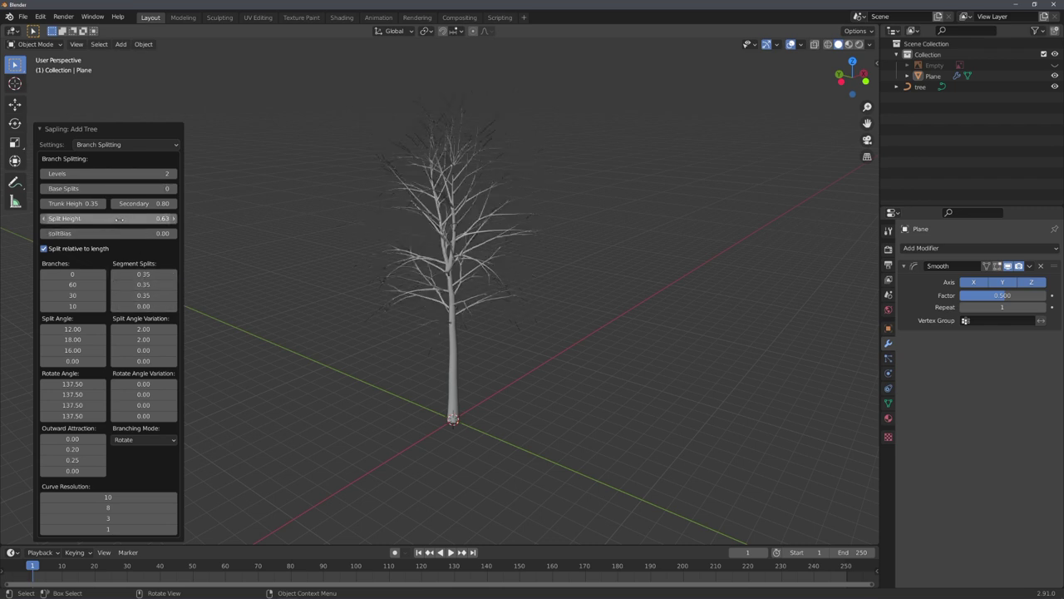
Show leaves on the tree through the sapling's Leaves settings
{"action": "left_click", "coordinate": [142, 145]}
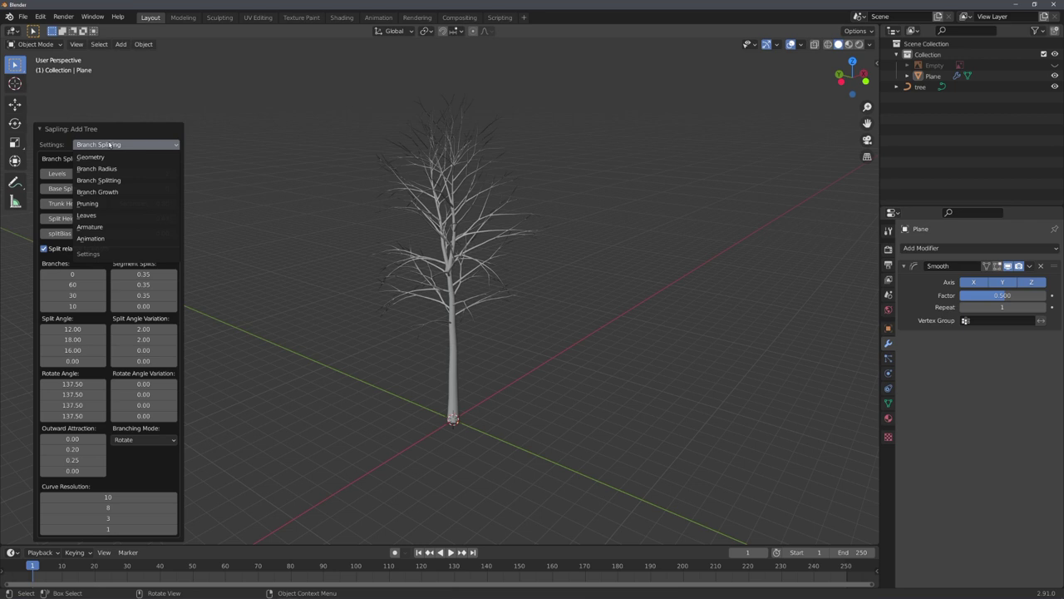
{"action": "left_click", "coordinate": [114, 216]}
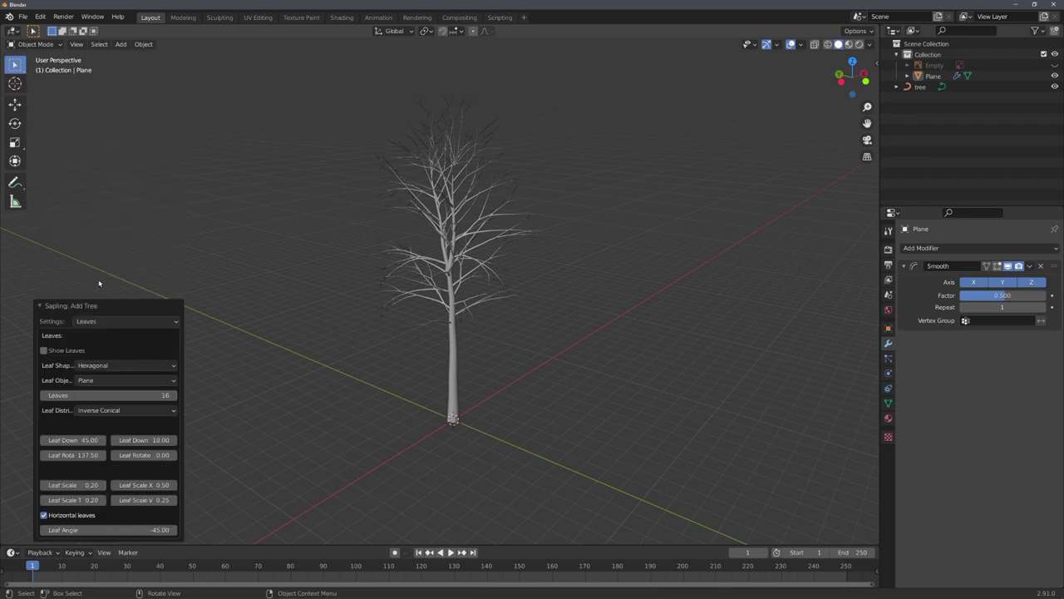
{"action": "left_click", "coordinate": [44, 350]}
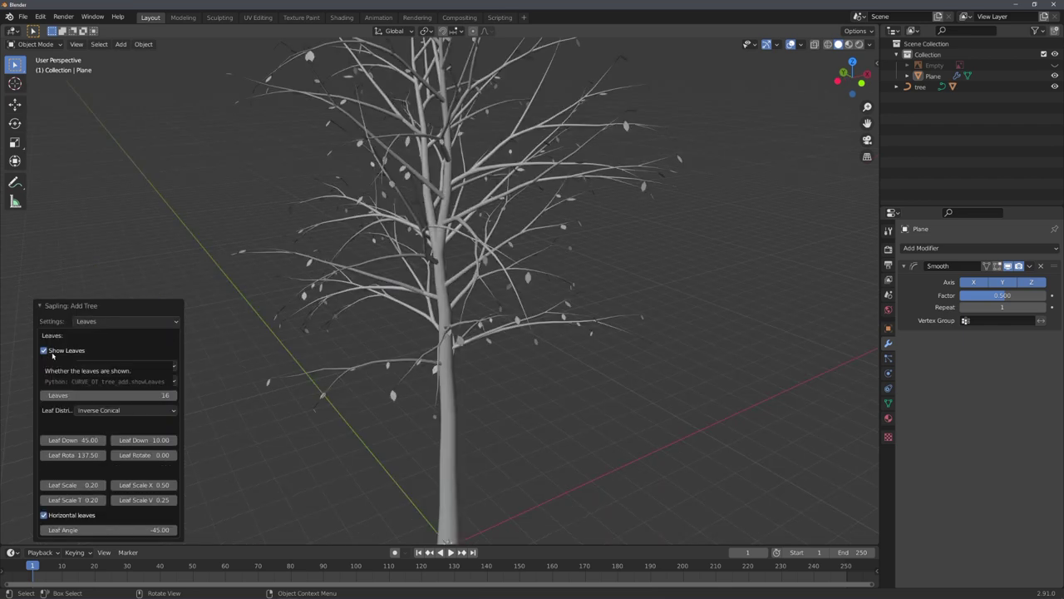
Examine the default leaves on the branches and the custom leaf near the trunk base
{"action": "scroll", "coordinate": [327, 351], "scroll_direction": "down", "scroll_amount": 4}
{"action": "middle_click_drag", "start_coordinate": [348, 307], "coordinate": [422, 367], "text": "shift"}
{"action": "scroll", "coordinate": [327, 350], "scroll_direction": "up", "scroll_amount": 8}
{"action": "scroll", "coordinate": [422, 366], "scroll_direction": "down", "scroll_amount": 2}
{"action": "middle_click_drag", "start_coordinate": [431, 423], "coordinate": [431, 429]}
{"action": "scroll", "coordinate": [431, 429], "scroll_direction": "down", "scroll_amount": 2}
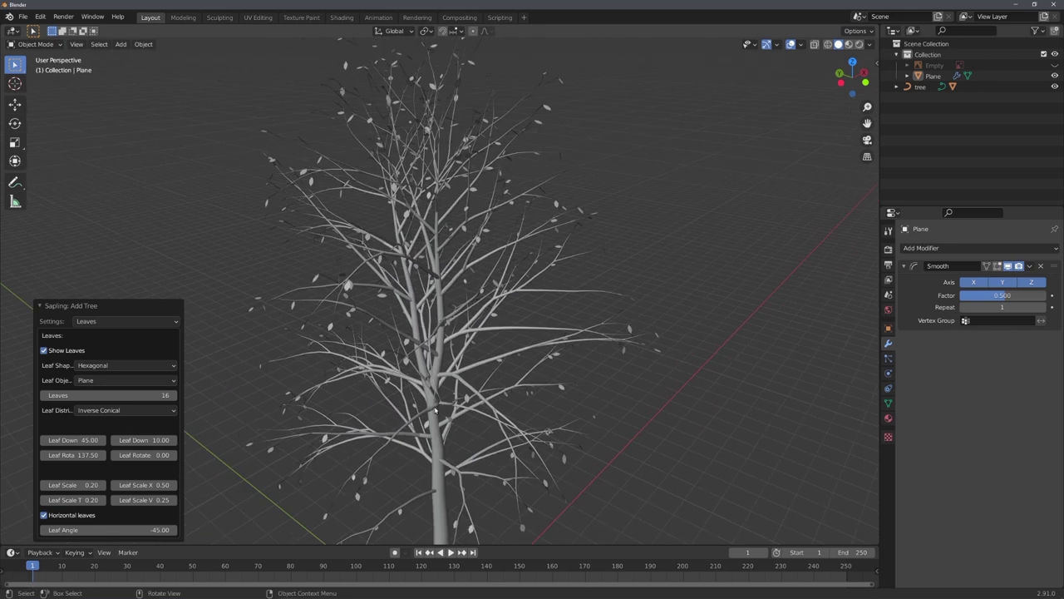
{"action": "scroll", "coordinate": [412, 316], "scroll_direction": "down", "scroll_amount": 3}
{"action": "middle_click_drag", "start_coordinate": [408, 311], "coordinate": [451, 394]}
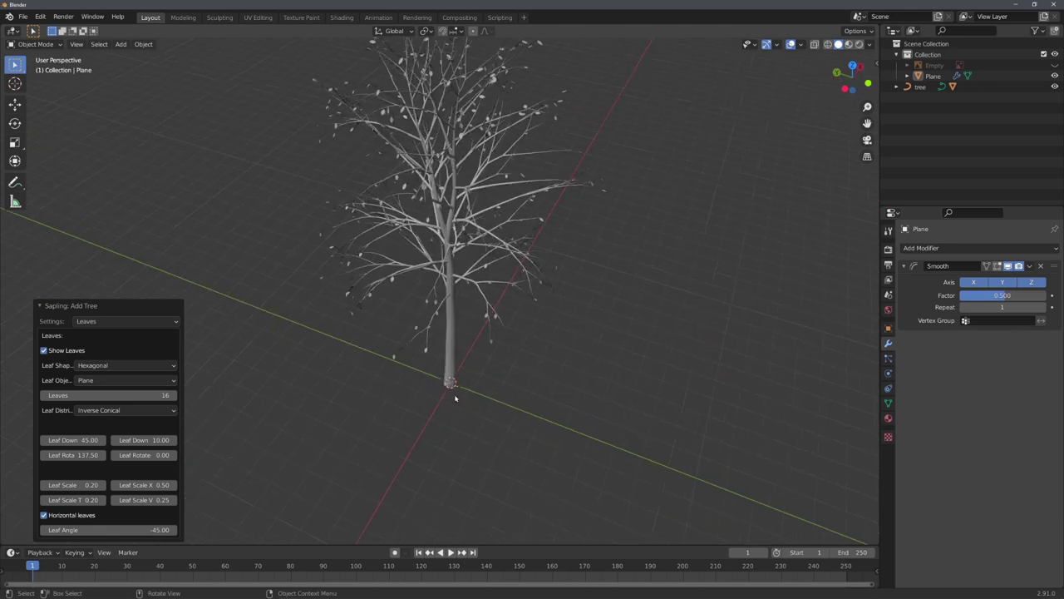
{"action": "scroll", "coordinate": [437, 352], "scroll_direction": "up", "scroll_amount": 5}
{"action": "scroll", "coordinate": [437, 352], "scroll_direction": "down", "scroll_amount": 2}
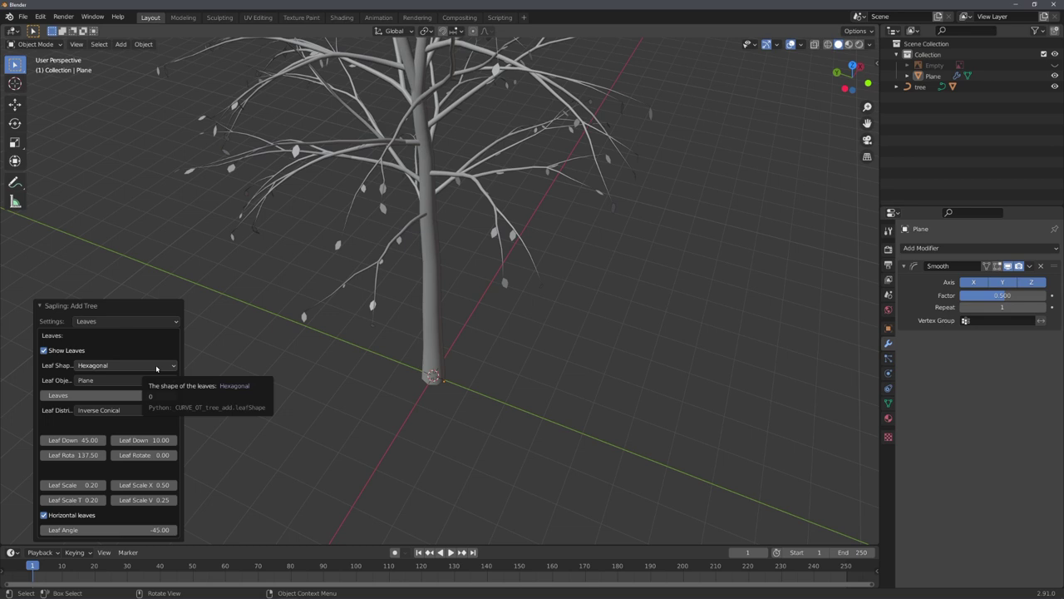
Use Plane as the leaf object and set the leaf shape to DupliFaces
{"action": "left_click", "coordinate": [108, 380]}
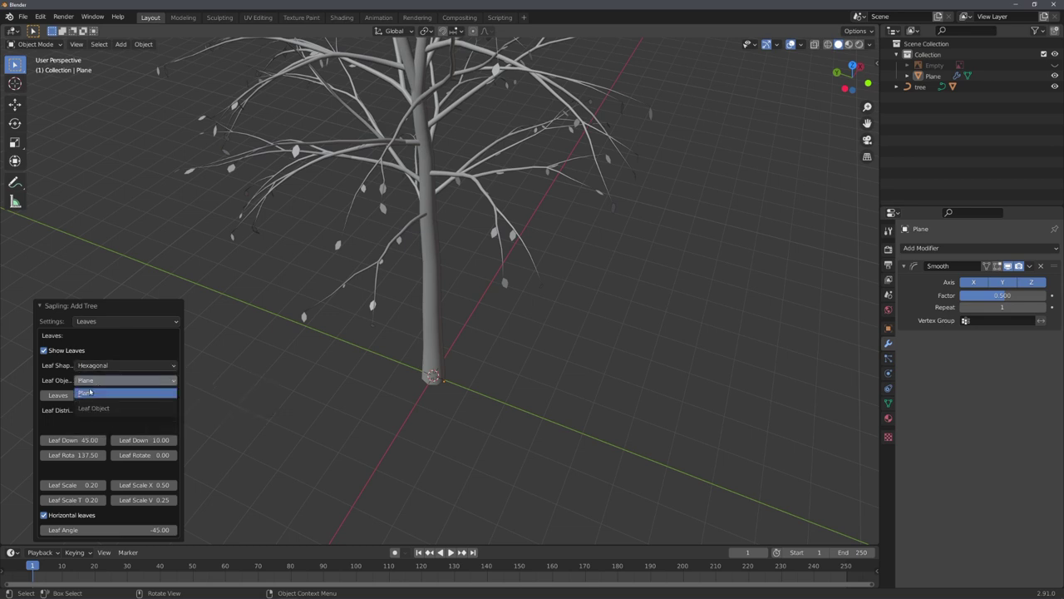
{"action": "left_click", "coordinate": [92, 394]}
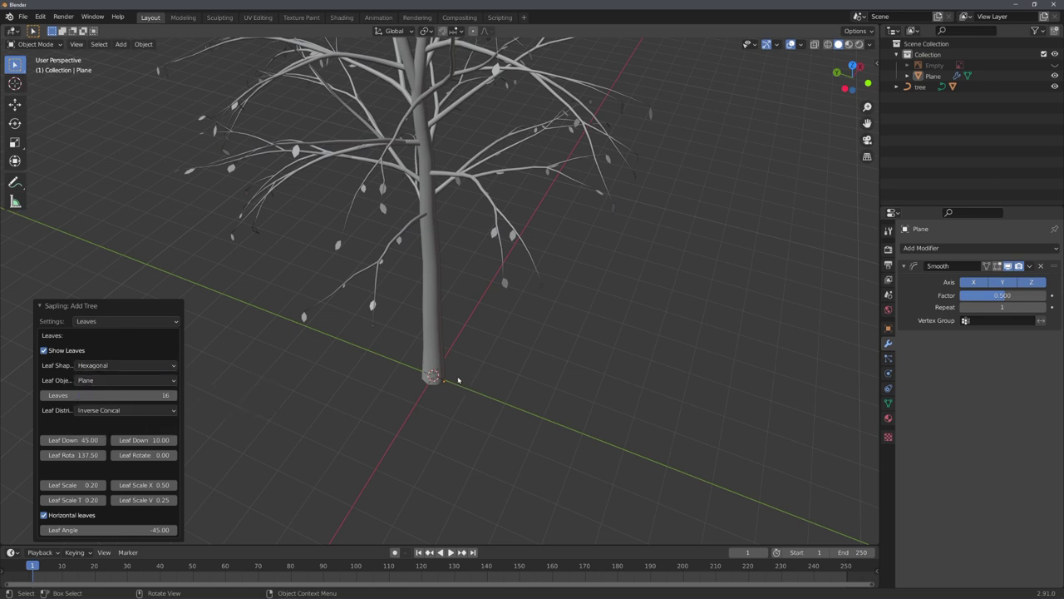
{"action": "left_click", "coordinate": [125, 365]}
{"action": "left_click", "coordinate": [108, 403]}
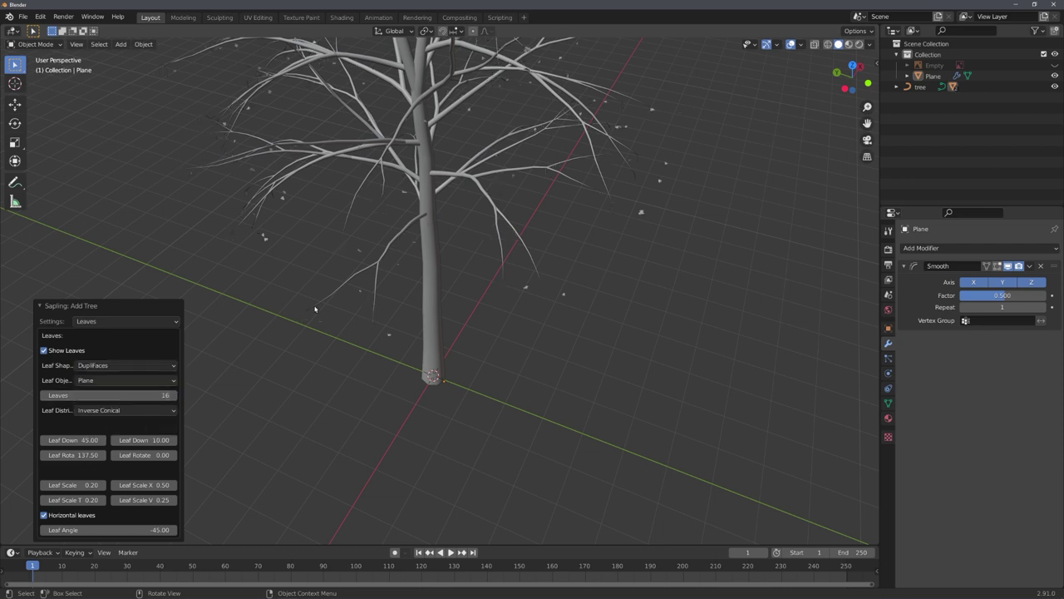
{"action": "scroll", "coordinate": [332, 301], "scroll_direction": "up", "scroll_amount": 4}
{"action": "middle_click_drag", "start_coordinate": [392, 314], "coordinate": [402, 244]}
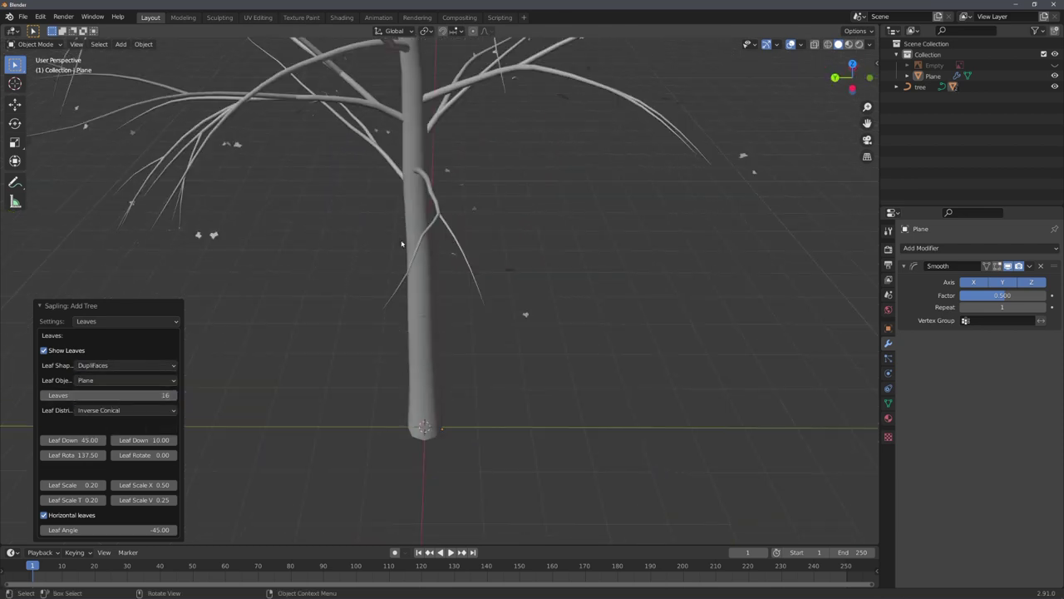
{"action": "middle_click_drag", "start_coordinate": [470, 249], "coordinate": [454, 273]}
{"action": "scroll", "coordinate": [455, 271], "scroll_direction": "up", "scroll_amount": 3}
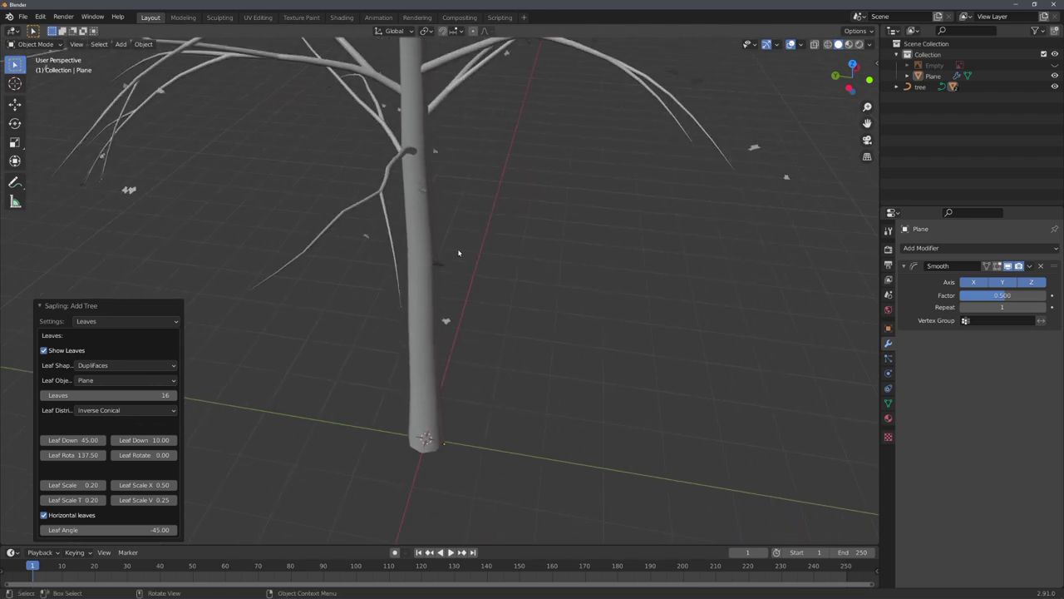
Set the number of leaves to 100
{"action": "scroll", "coordinate": [461, 209], "scroll_direction": "down", "scroll_amount": 2}
{"action": "left_click", "coordinate": [149, 397]}
{"action": "type", "text": "1"}
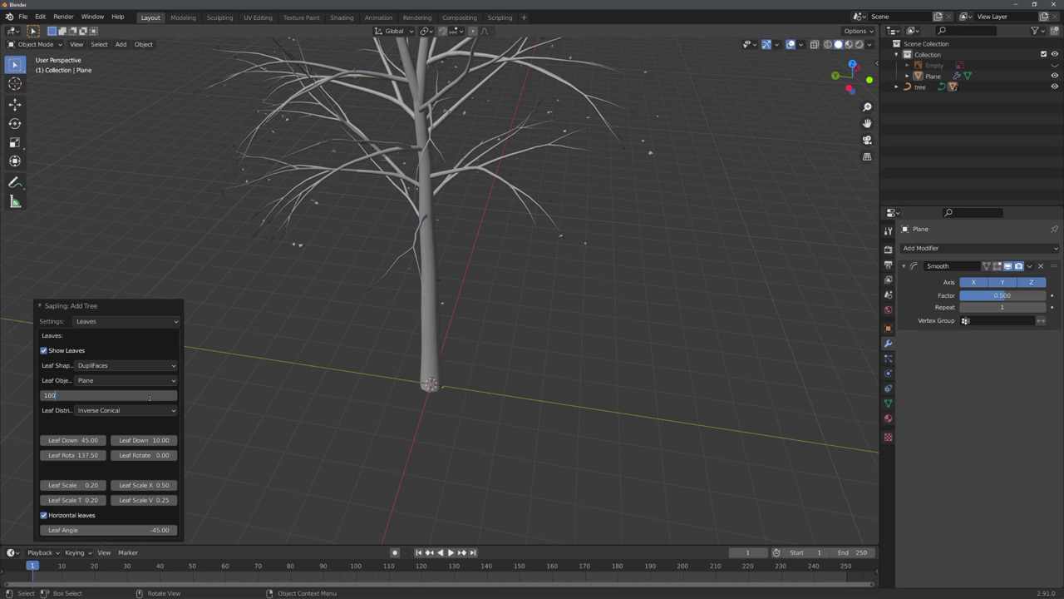
{"action": "type", "text": "00"}
{"action": "key", "text": "Return"}
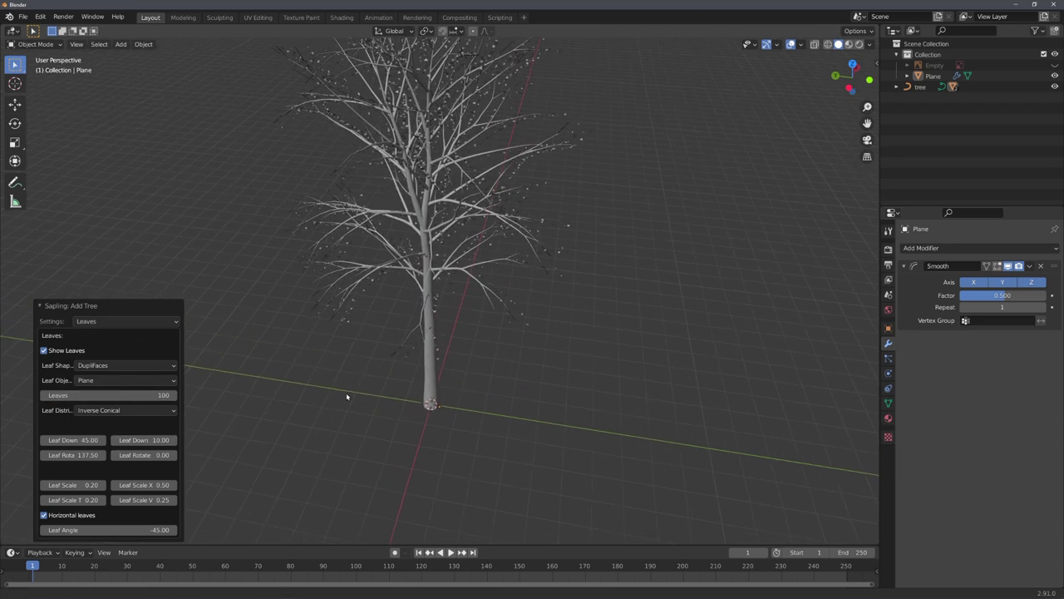
Set the Leaf Scale to 1.00 and check the foliage around the tree
{"action": "left_click", "coordinate": [74, 485]}
{"action": "type", "text": "1"}
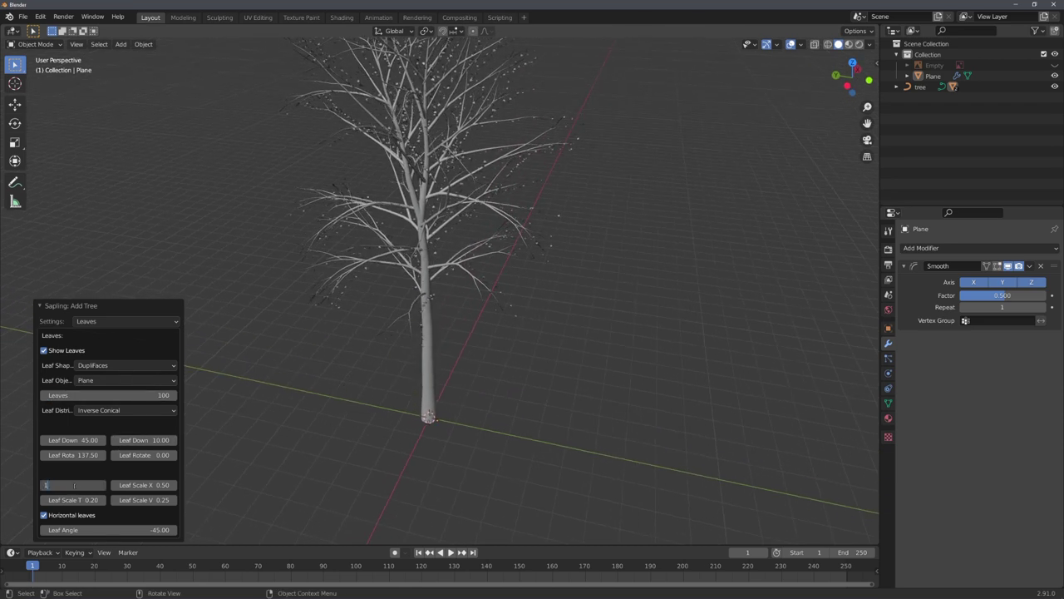
{"action": "key", "text": "Return"}
{"action": "scroll", "coordinate": [390, 302], "scroll_direction": "down", "scroll_amount": 3}
{"action": "middle_click_drag", "start_coordinate": [389, 302], "coordinate": [405, 366], "text": "shift"}
{"action": "middle_click_drag", "start_coordinate": [420, 404], "coordinate": [471, 335]}
{"action": "scroll", "coordinate": [465, 349], "scroll_direction": "up", "scroll_amount": 5}
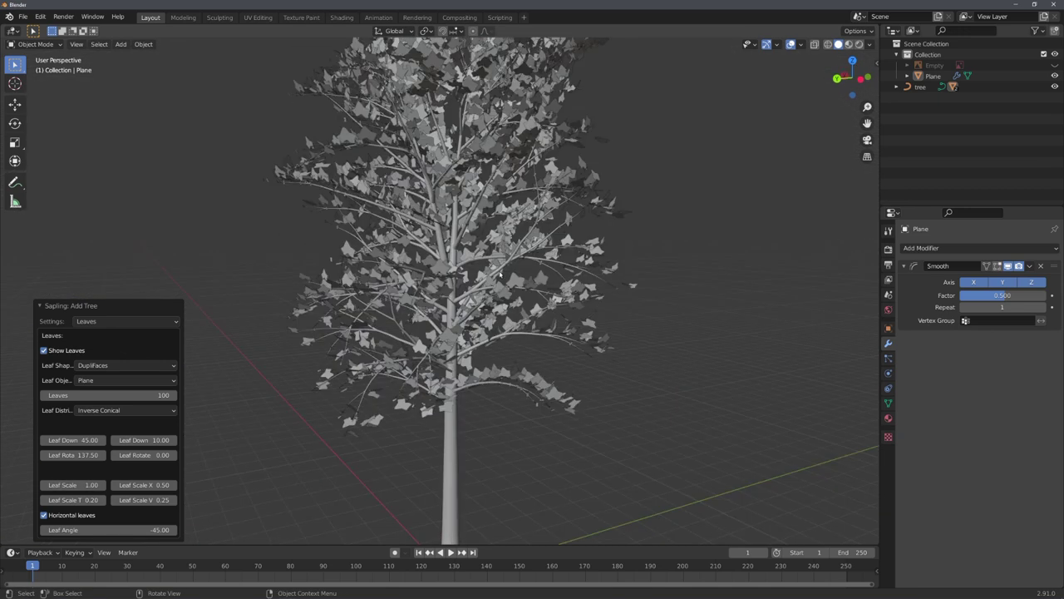
Isolate the leaf Plane, clear its location to place it at the world origin, and return to the full scene
{"action": "middle_click_drag", "start_coordinate": [500, 275], "coordinate": [581, 293]}
{"action": "scroll", "coordinate": [565, 298], "scroll_direction": "up", "scroll_amount": 6}
{"action": "left_click", "coordinate": [583, 173]}
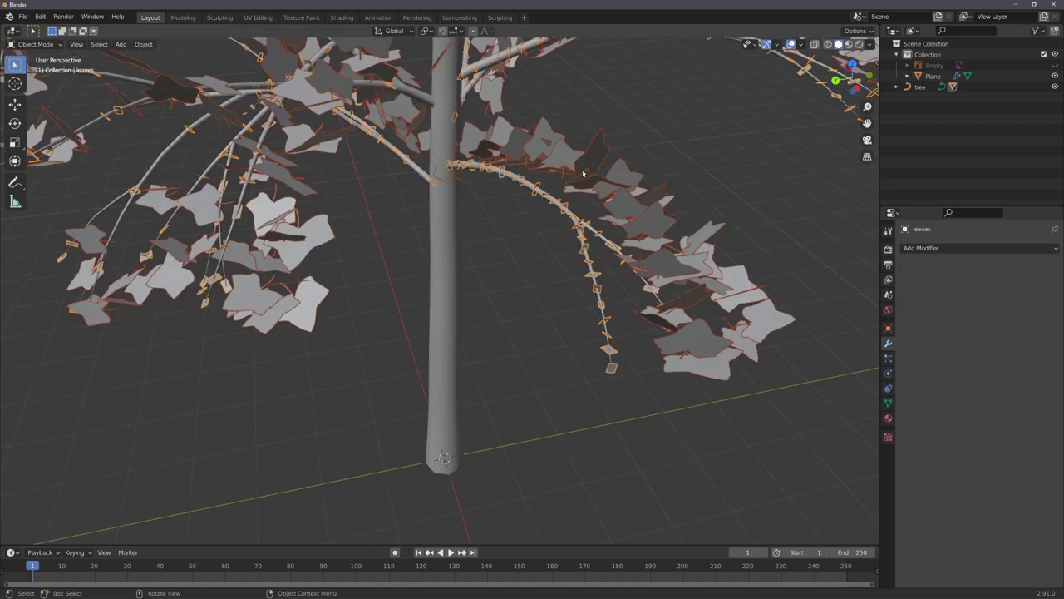
{"action": "left_click", "coordinate": [920, 86]}
{"action": "middle_click_drag", "start_coordinate": [644, 323], "coordinate": [574, 331]}
{"action": "left_click", "coordinate": [929, 75]}
{"action": "key", "text": "KP_Divide"}
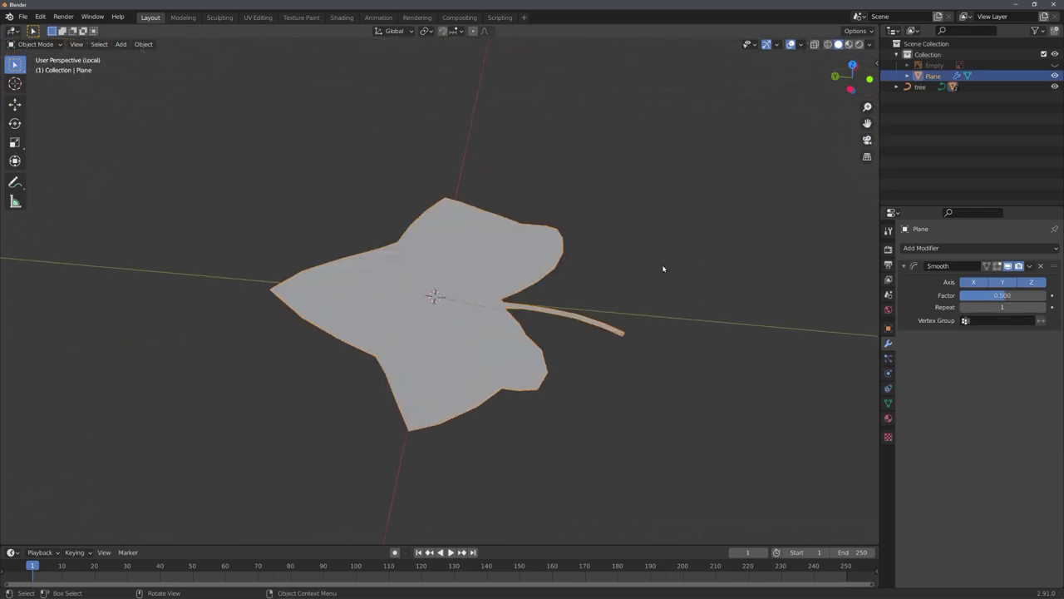
{"action": "middle_click_drag", "start_coordinate": [662, 266], "coordinate": [619, 366]}
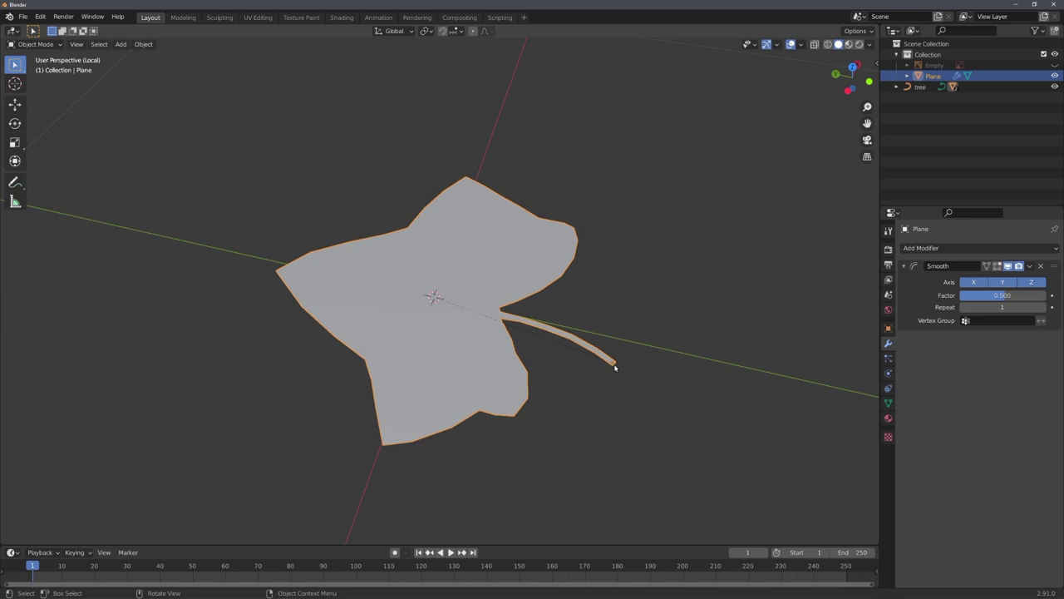
{"action": "key", "text": "alt+g"}
{"action": "scroll", "coordinate": [565, 353], "scroll_direction": "down", "scroll_amount": 3}
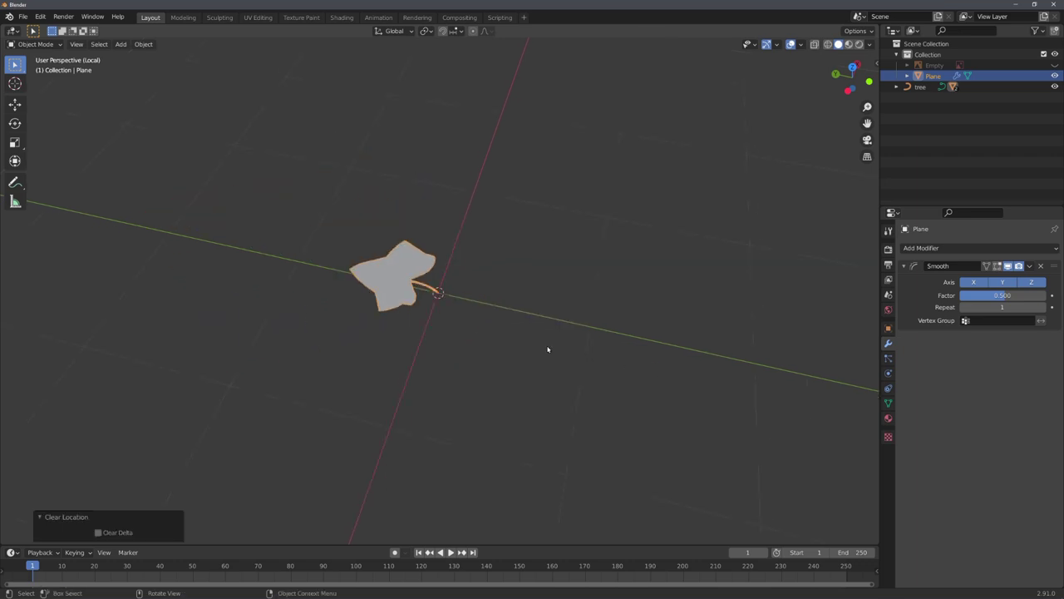
{"action": "key", "text": "KP_Divide"}
Examine how the leaf stems attach to the lower branches near the trunk
{"action": "middle_click_drag", "start_coordinate": [521, 353], "coordinate": [497, 353]}
{"action": "middle_click_drag", "start_coordinate": [528, 275], "coordinate": [498, 306], "text": "shift"}
{"action": "scroll", "coordinate": [498, 304], "scroll_direction": "up", "scroll_amount": 5}
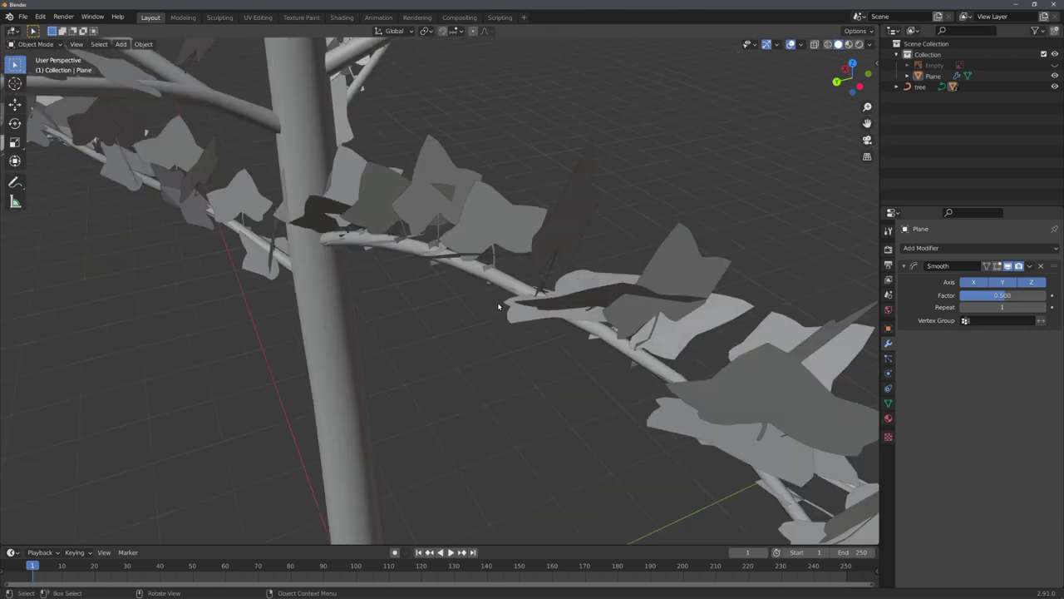
{"action": "scroll", "coordinate": [551, 260], "scroll_direction": "down", "scroll_amount": 2}
{"action": "scroll", "coordinate": [528, 285], "scroll_direction": "down", "scroll_amount": 4}
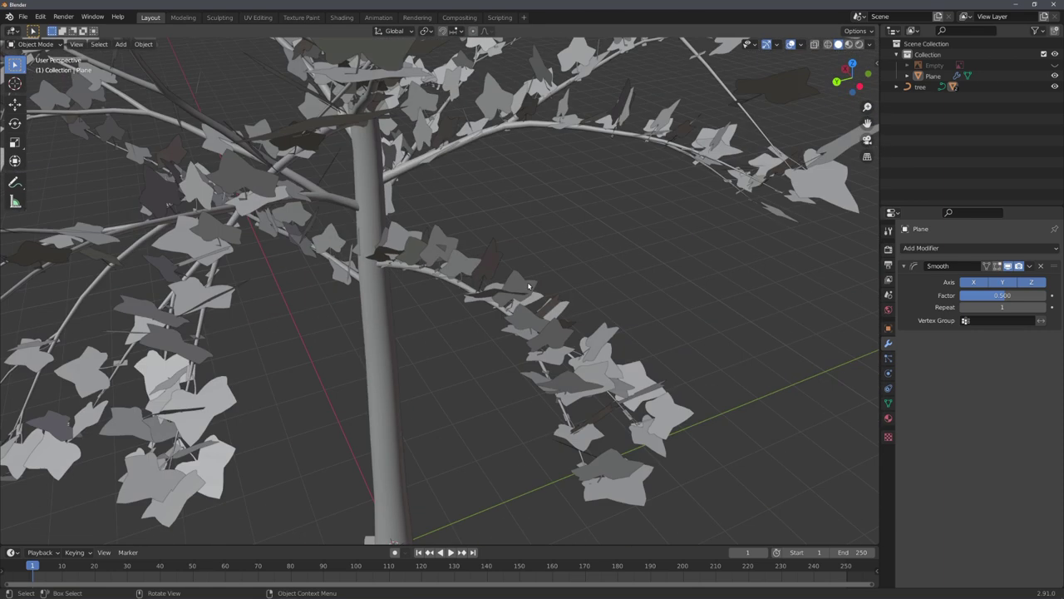
{"action": "scroll", "coordinate": [511, 279], "scroll_direction": "up", "scroll_amount": 4}
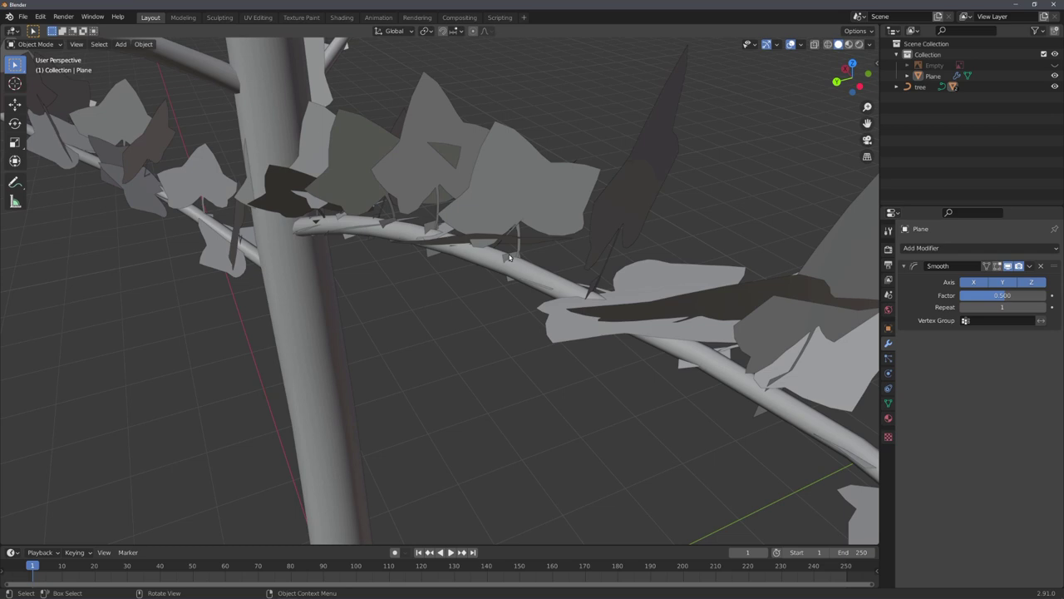
Hide the instancer faces of the leaves object in both the viewport and the render
{"action": "left_click", "coordinate": [512, 256]}
{"action": "scroll", "coordinate": [512, 258], "scroll_direction": "down", "scroll_amount": 7}
{"action": "scroll", "coordinate": [511, 258], "scroll_direction": "up", "scroll_amount": 4}
{"action": "middle_click_drag", "start_coordinate": [512, 258], "coordinate": [508, 329], "text": "shift"}
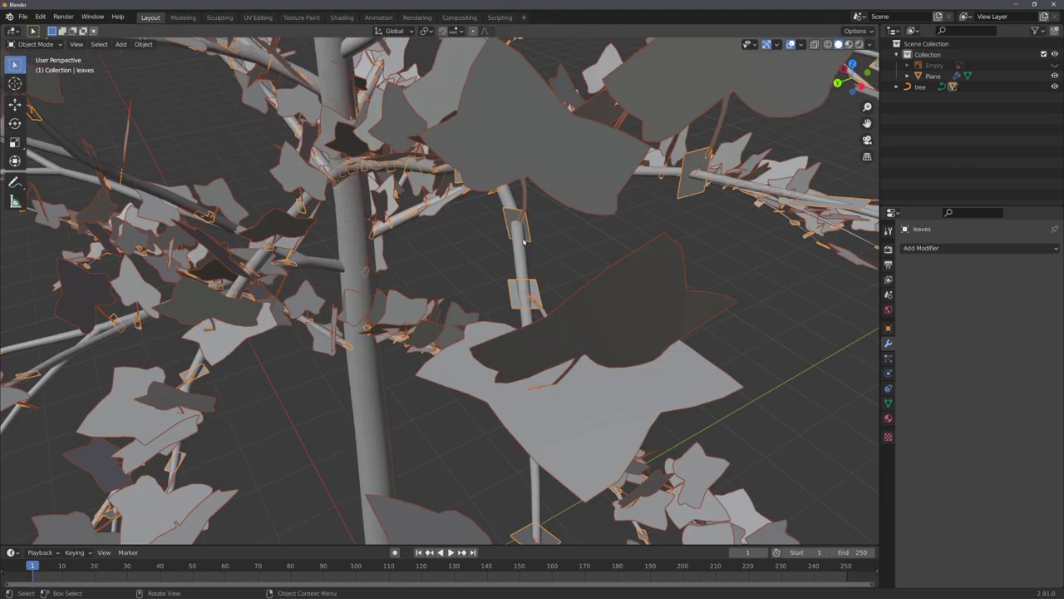
{"action": "left_click", "coordinate": [888, 328]}
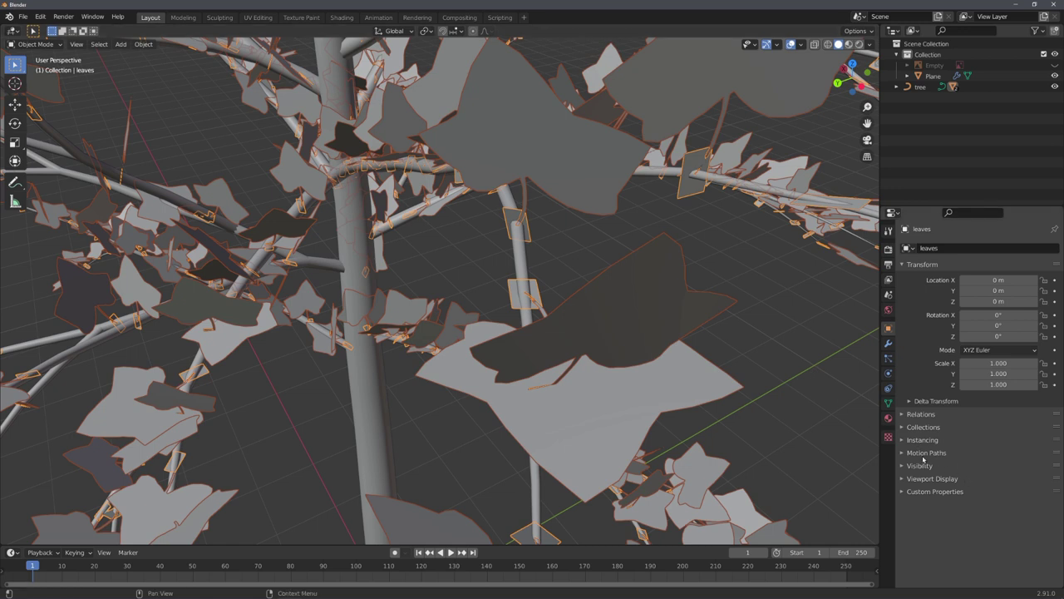
{"action": "left_click", "coordinate": [924, 440]}
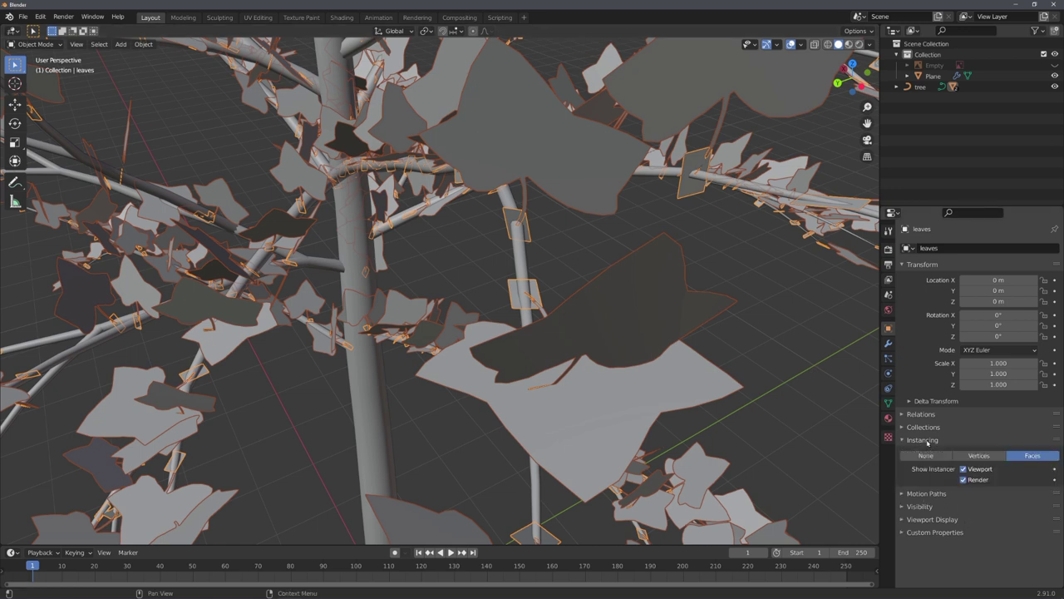
{"action": "left_click", "coordinate": [963, 469]}
{"action": "scroll", "coordinate": [578, 345], "scroll_direction": "down", "scroll_amount": 8}
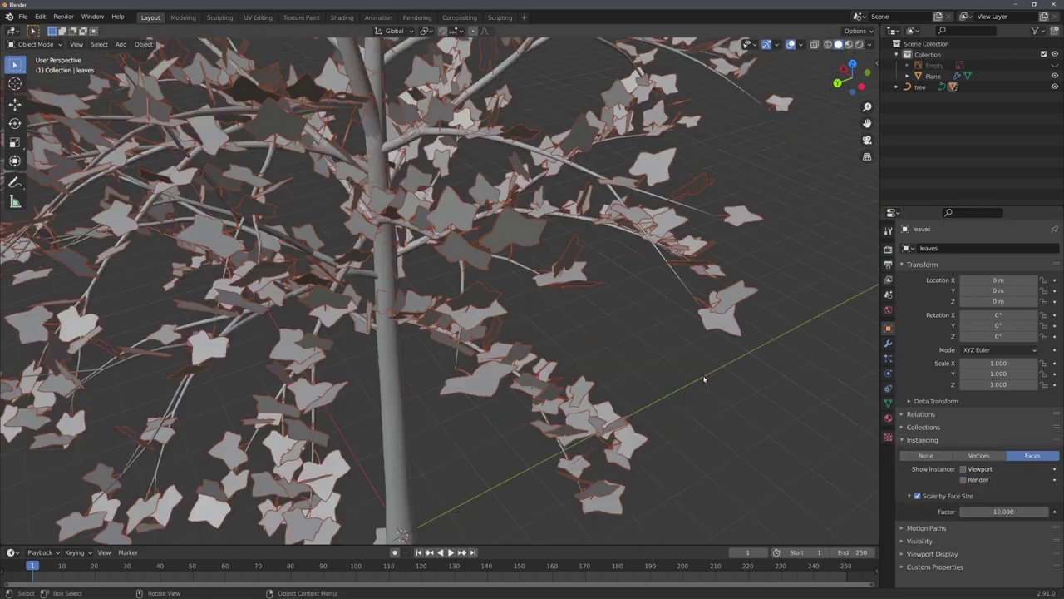
Inspect the foliage up close on the branches and across the whole tree
{"action": "middle_click_drag", "start_coordinate": [579, 343], "coordinate": [527, 349]}
{"action": "scroll", "coordinate": [475, 330], "scroll_direction": "up", "scroll_amount": 3}
{"action": "left_click", "coordinate": [469, 330]}
{"action": "scroll", "coordinate": [526, 349], "scroll_direction": "up", "scroll_amount": 5}
{"action": "scroll", "coordinate": [519, 365], "scroll_direction": "down", "scroll_amount": 8}
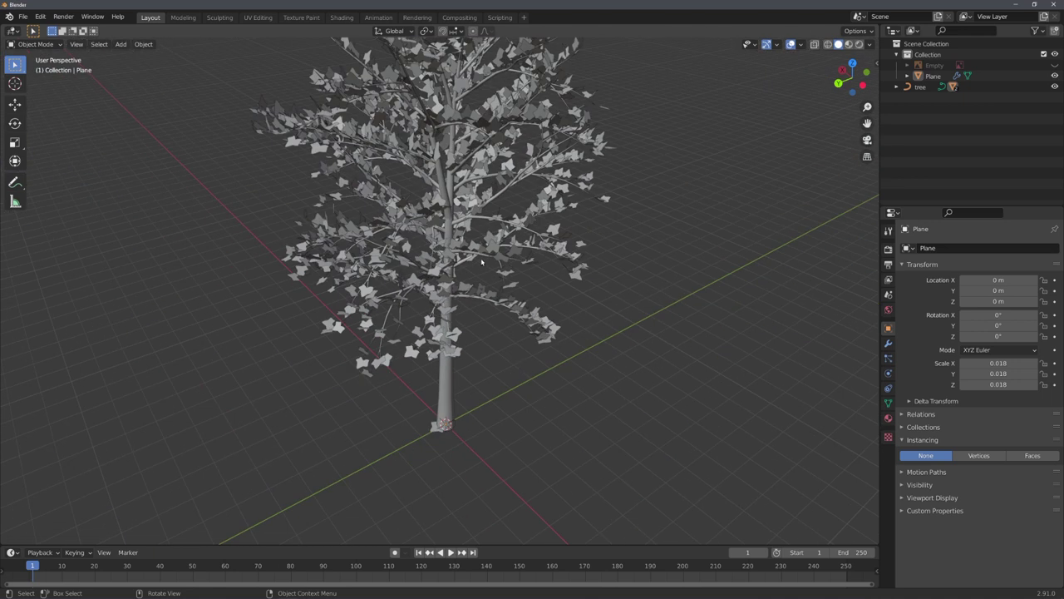
{"action": "scroll", "coordinate": [488, 269], "scroll_direction": "up", "scroll_amount": 1}
{"action": "middle_click_drag", "start_coordinate": [487, 288], "coordinate": [471, 283]}
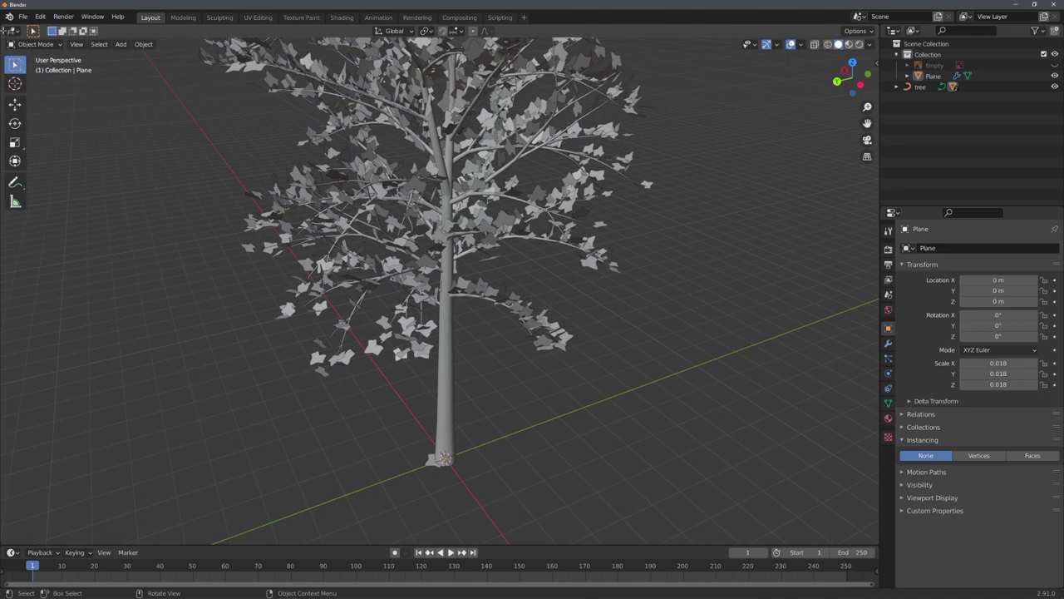
Split the 3D viewport and turn the new area into a Shader Editor
{"action": "left_click_drag", "start_coordinate": [5, 31], "coordinate": [312, 46]}
{"action": "key", "text": "shift+F3"}
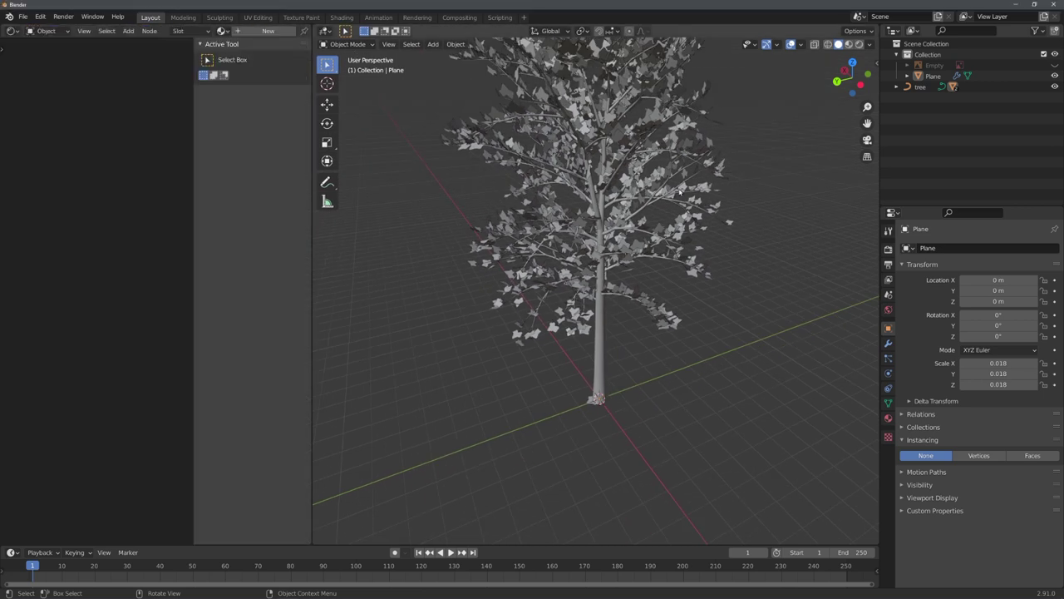
{"action": "scroll", "coordinate": [679, 190], "scroll_direction": "down", "scroll_amount": 3}
{"action": "middle_click_drag", "start_coordinate": [683, 196], "coordinate": [678, 253]}
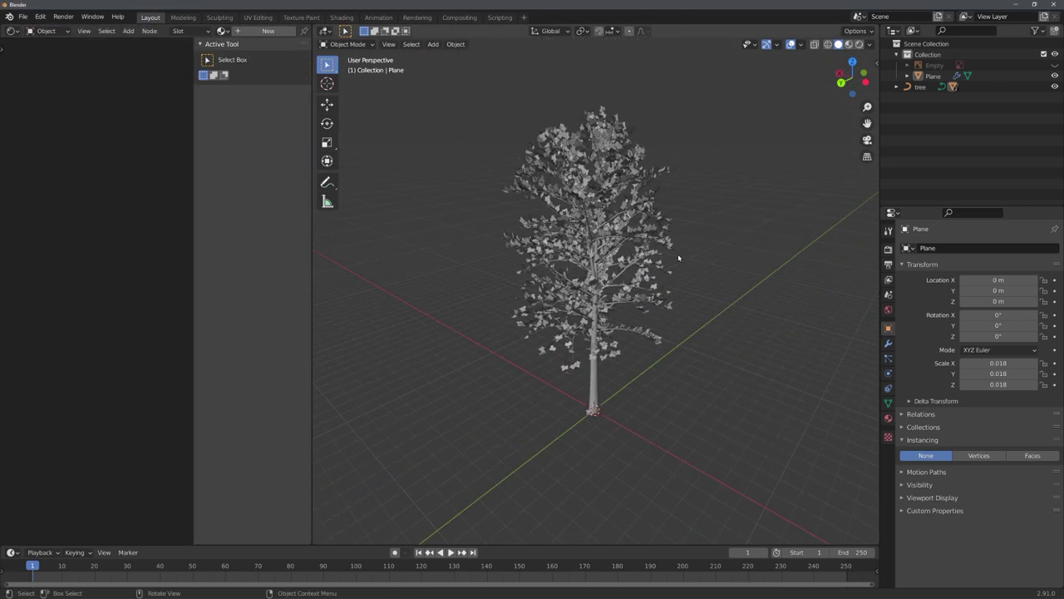
Set the render engine to Cycles and the device to GPU Compute
{"action": "left_click", "coordinate": [672, 306]}
{"action": "left_click", "coordinate": [888, 249]}
{"action": "left_click", "coordinate": [989, 248]}
{"action": "left_click", "coordinate": [988, 283]}
{"action": "left_click", "coordinate": [997, 275]}
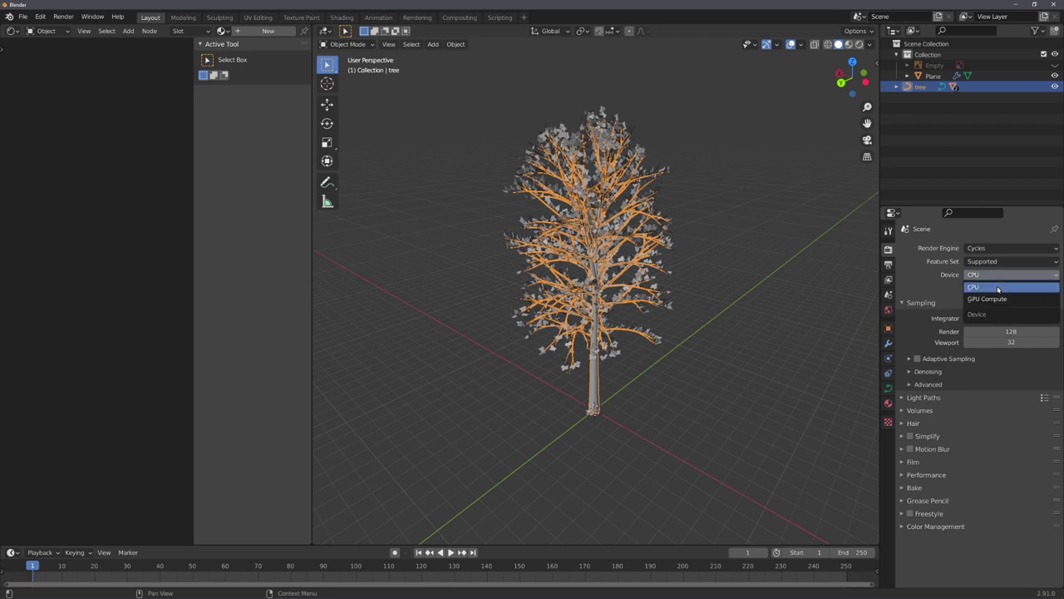
{"action": "left_click", "coordinate": [987, 299]}
Show the viewport in rendered shading with Scene World turned off
{"action": "left_click", "coordinate": [859, 44]}
{"action": "left_click", "coordinate": [856, 46]}
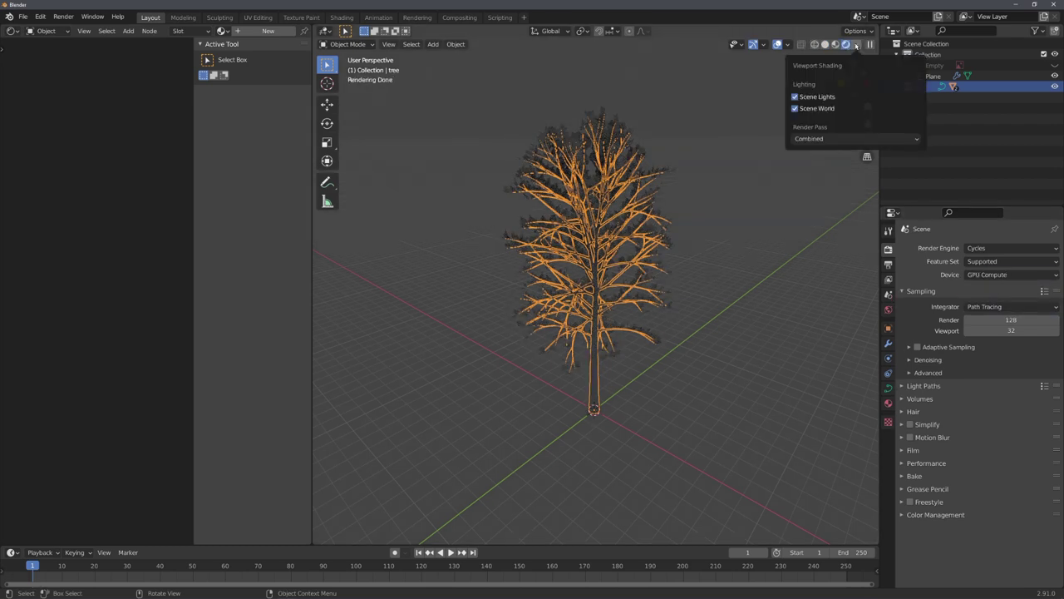
{"action": "left_click", "coordinate": [795, 109]}
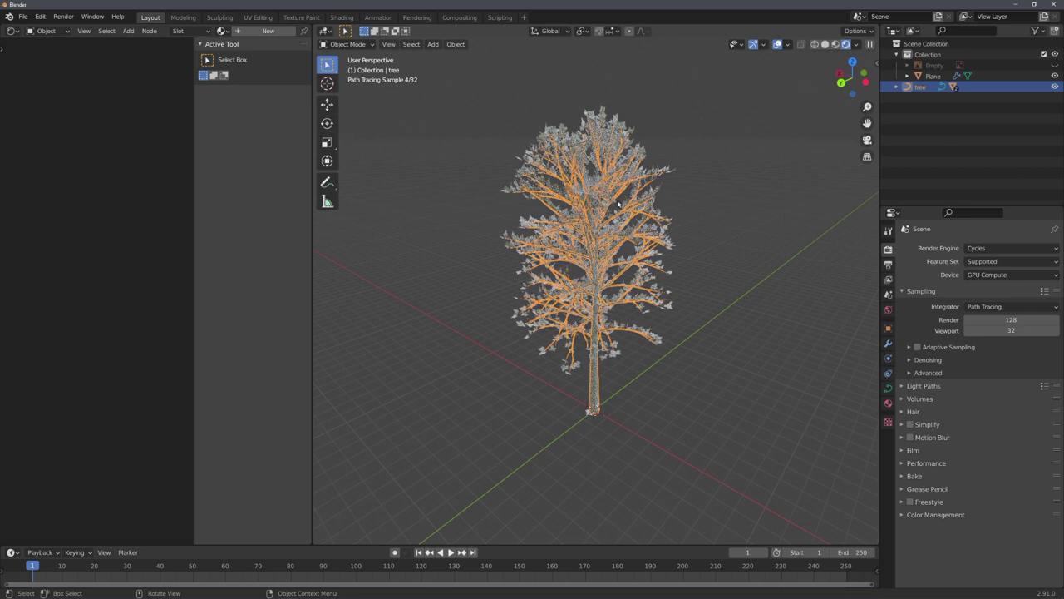
{"action": "left_click", "coordinate": [669, 238]}
{"action": "middle_click_drag", "start_coordinate": [670, 238], "coordinate": [645, 233]}
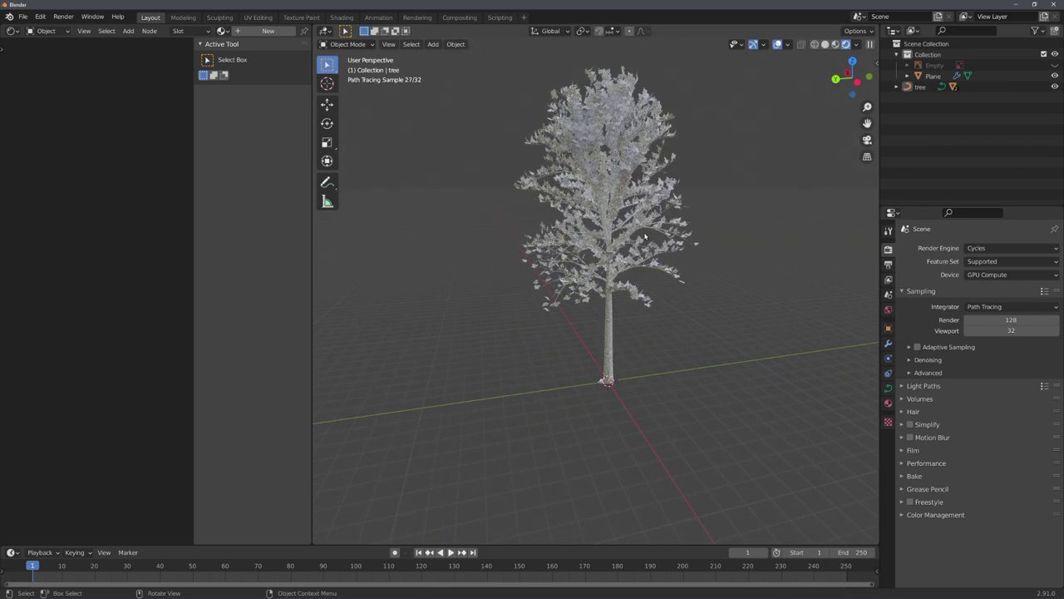
{"action": "scroll", "coordinate": [604, 446], "scroll_direction": "up", "scroll_amount": 3}
Give the leaf Plane at the trunk base a new material, add an Object Info node, and preview its Random output
{"action": "left_click", "coordinate": [604, 447]}
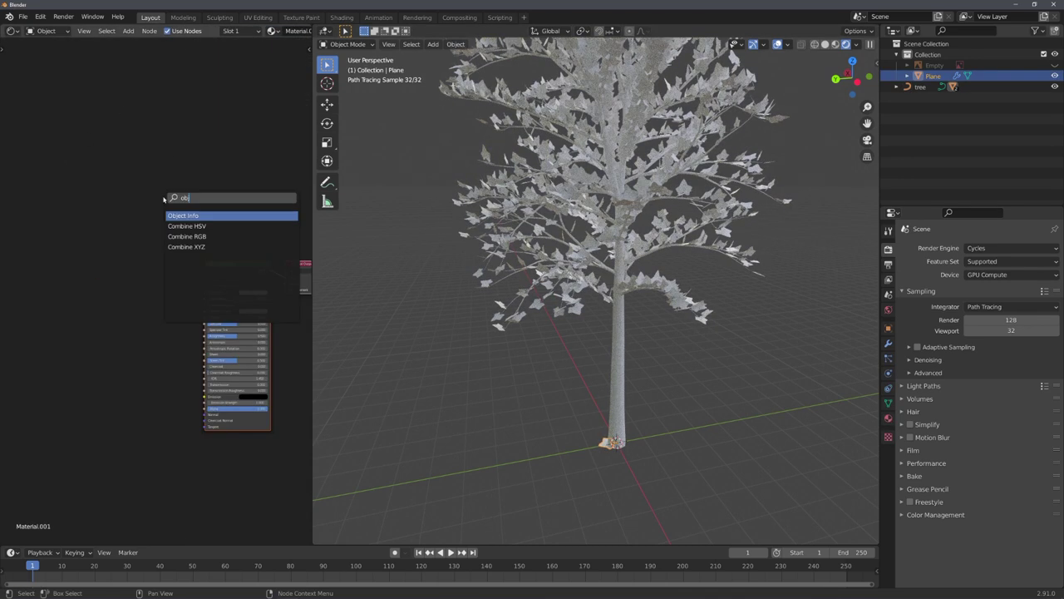
{"action": "key", "text": "Return"}
{"action": "left_click", "coordinate": [84, 191]}
{"action": "left_click", "coordinate": [106, 213], "text": "ctrl+shift"}
{"action": "scroll", "coordinate": [127, 247], "scroll_direction": "up", "scroll_amount": 2}
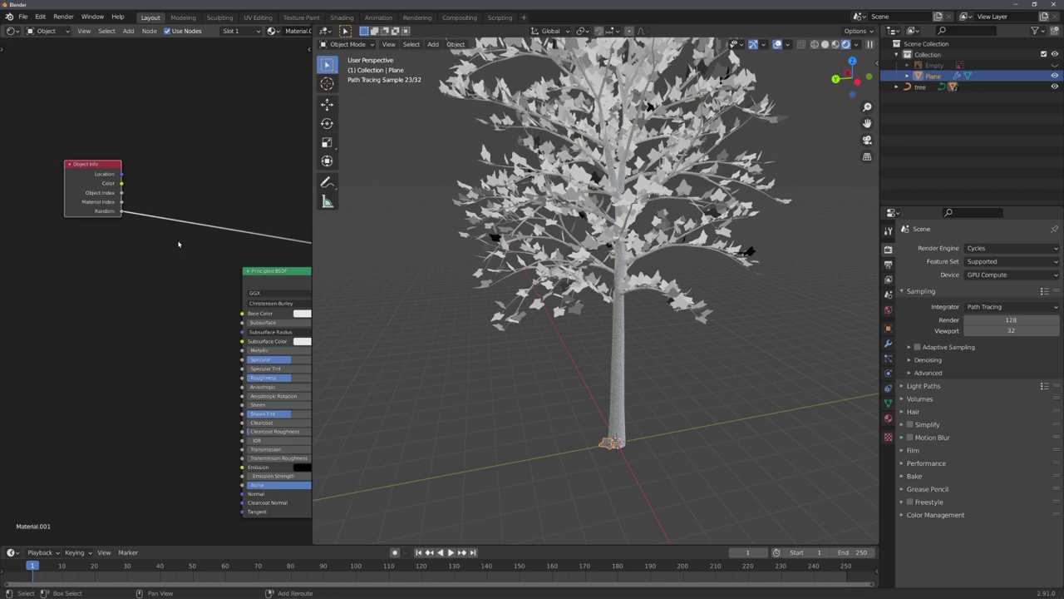
Insert a ColorRamp after the Object Info Random output and color its stops orange and red
{"action": "key", "text": "shift+a"}
{"action": "left_click", "coordinate": [178, 242]}
{"action": "type", "text": "c"}
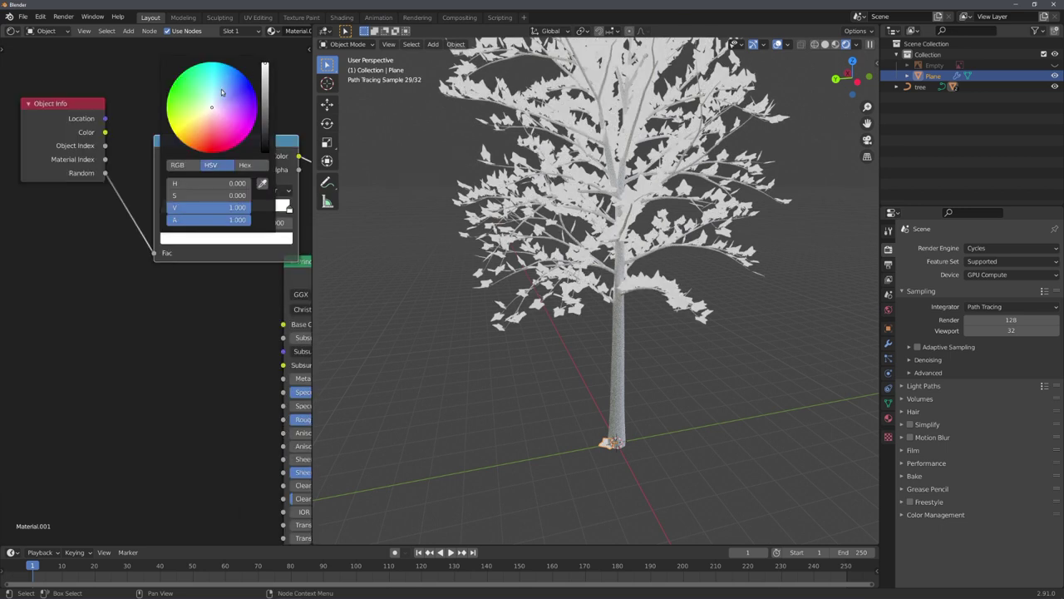
{"action": "left_click", "coordinate": [201, 148]}
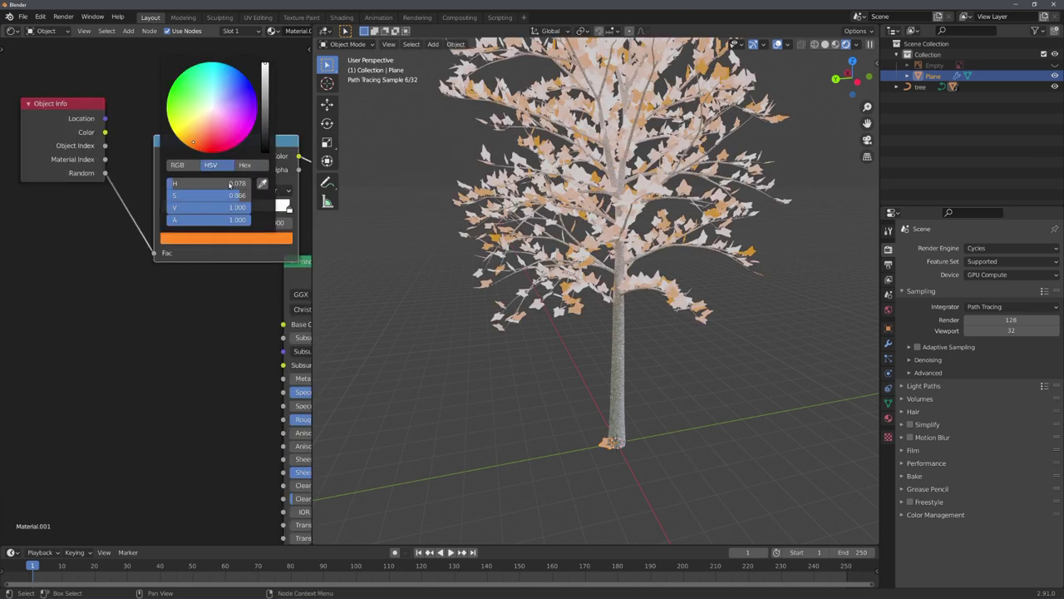
{"action": "left_click", "coordinate": [203, 149]}
{"action": "left_click_drag", "start_coordinate": [200, 164], "coordinate": [178, 124]}
{"action": "left_click", "coordinate": [70, 129]}
{"action": "left_click_drag", "start_coordinate": [69, 127], "coordinate": [70, 125]}
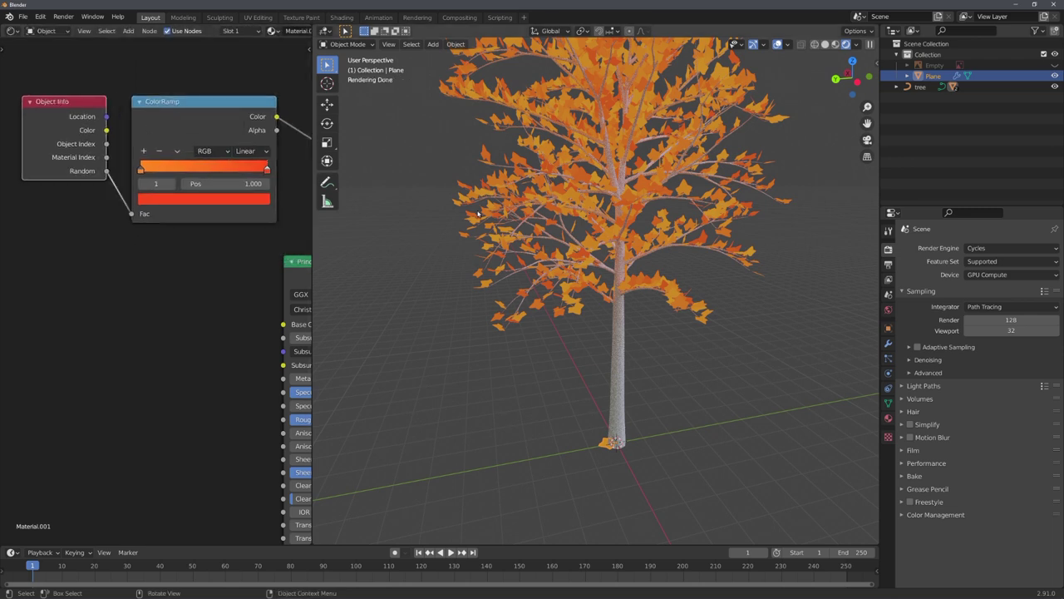
Link the ColorRamp color to the Principled BSDF Base Color and route the BSDF to the material output's Surface
{"action": "left_click", "coordinate": [545, 250]}
{"action": "scroll", "coordinate": [545, 250], "scroll_direction": "down", "scroll_amount": 3}
{"action": "middle_click_drag", "start_coordinate": [545, 252], "coordinate": [588, 155]}
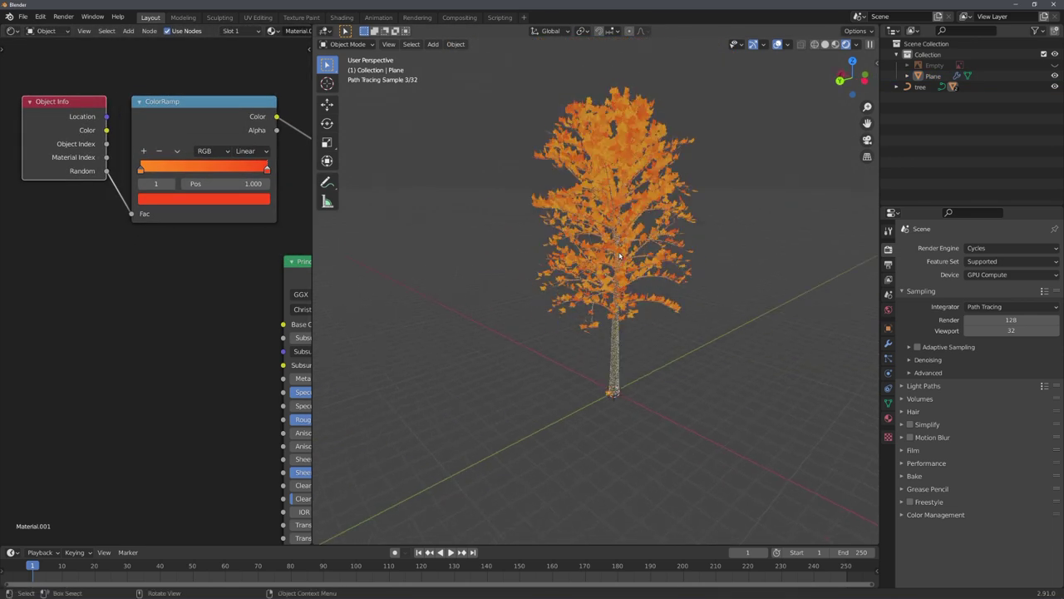
{"action": "scroll", "coordinate": [585, 281], "scroll_direction": "up", "scroll_amount": 3}
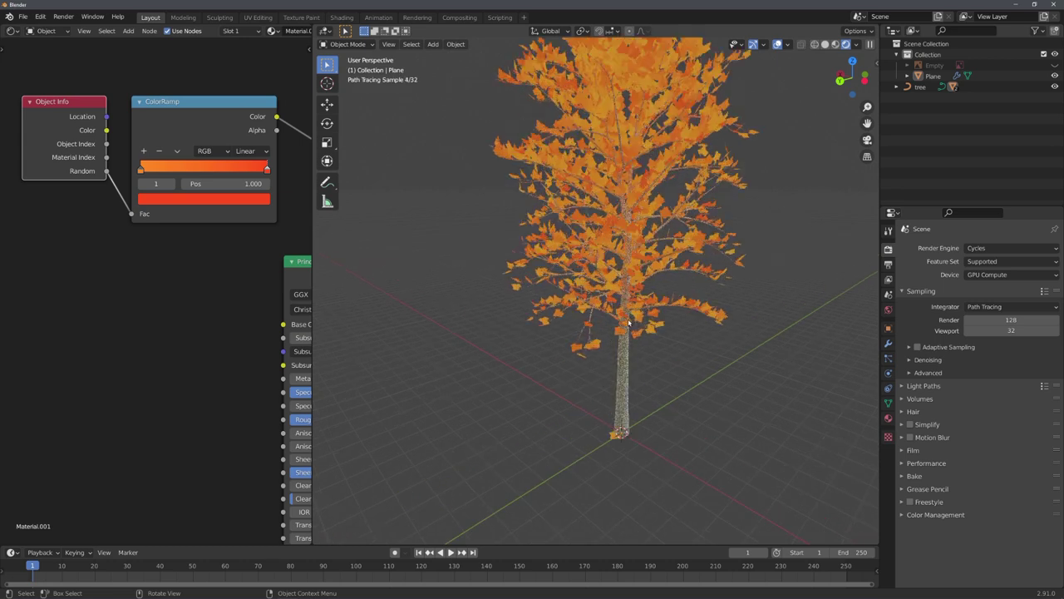
{"action": "middle_click_drag", "start_coordinate": [149, 246], "coordinate": [128, 241]}
{"action": "left_click_drag", "start_coordinate": [150, 110], "coordinate": [163, 301]}
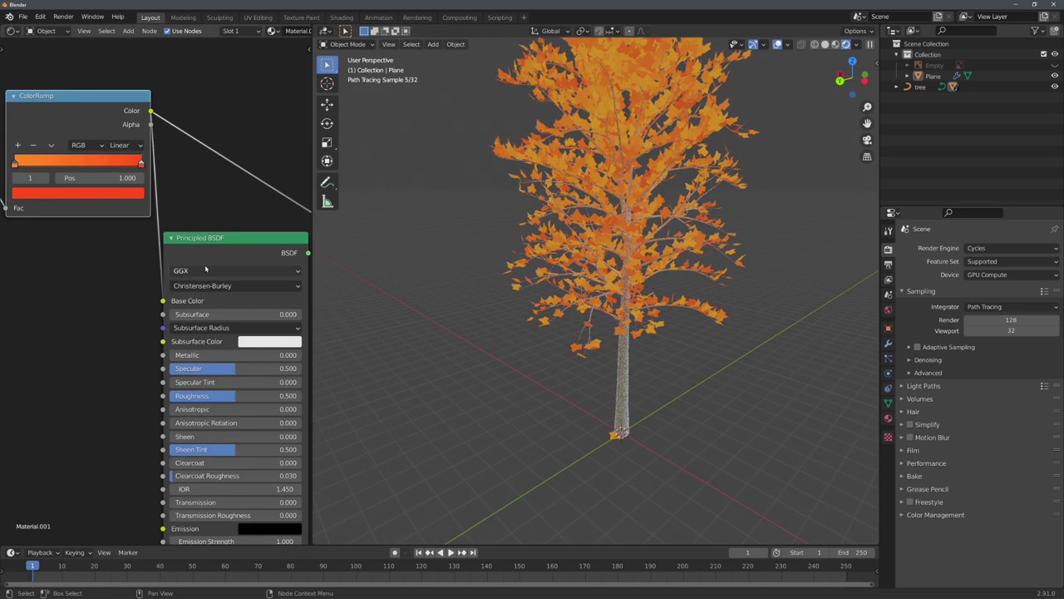
{"action": "left_click_drag", "start_coordinate": [273, 250], "coordinate": [285, 249]}
{"action": "middle_click_drag", "start_coordinate": [285, 249], "coordinate": [165, 240]}
{"action": "left_click", "coordinate": [165, 240], "text": "ctrl+shift"}
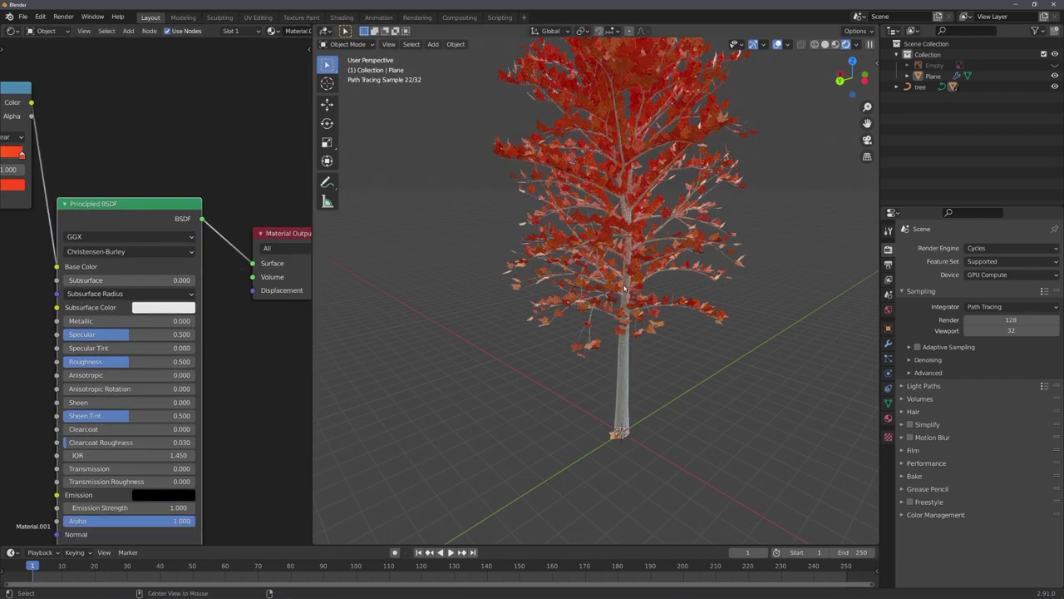
Insert an Add Shader node between the Principled BSDF and the Material Output
{"action": "scroll", "coordinate": [675, 296], "scroll_direction": "down", "scroll_amount": 2}
{"action": "middle_click_drag", "start_coordinate": [675, 296], "coordinate": [605, 327]}
{"action": "scroll", "coordinate": [586, 274], "scroll_direction": "up", "scroll_amount": 3}
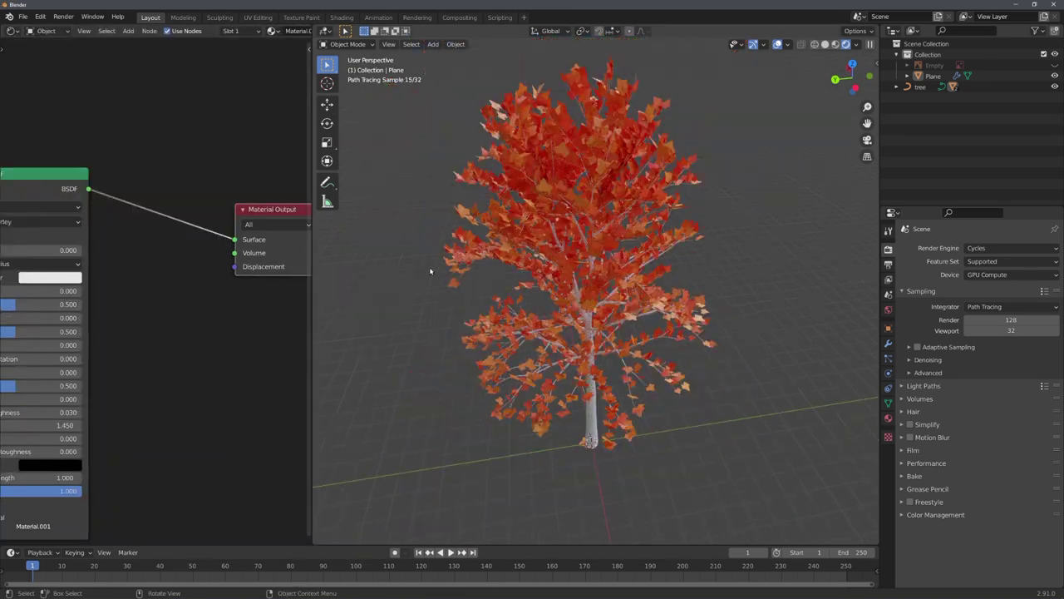
{"action": "middle_click_drag", "start_coordinate": [140, 296], "coordinate": [241, 287]}
{"action": "scroll", "coordinate": [241, 286], "scroll_direction": "down", "scroll_amount": 4}
{"action": "left_click", "coordinate": [254, 311]}
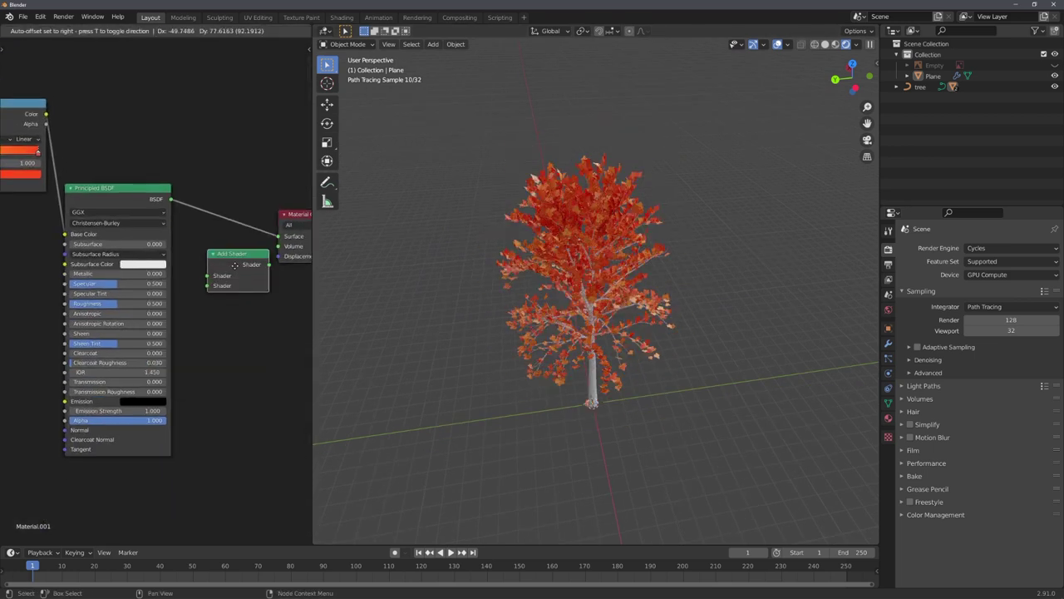
{"action": "left_click", "coordinate": [247, 234]}
Add a Translucent BSDF, link it to the Add Shader's second input, and feed its color from the ColorRamp
{"action": "key", "text": "shift+a"}
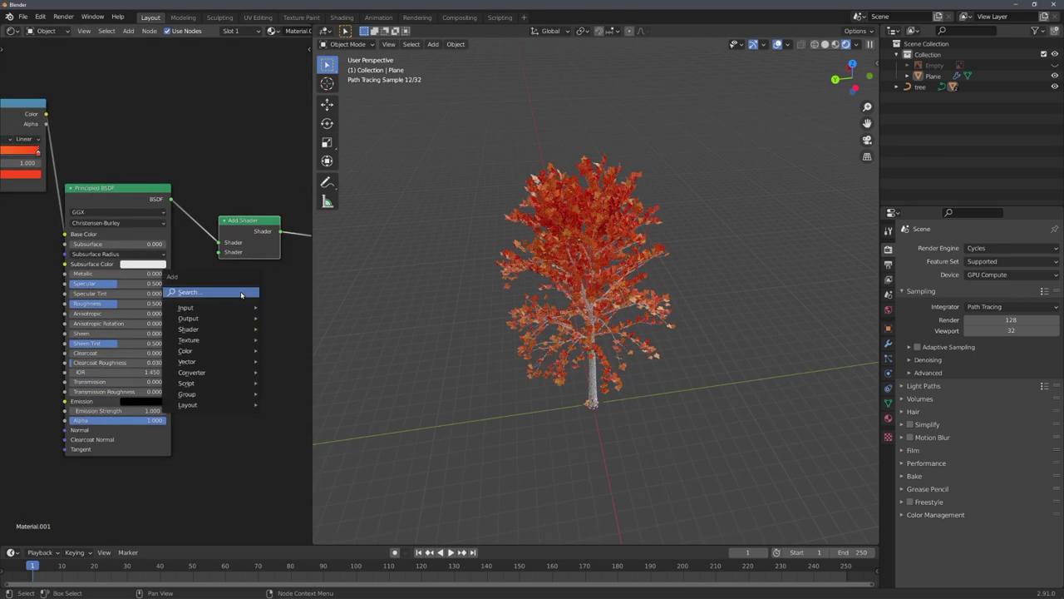
{"action": "left_click", "coordinate": [240, 293]}
{"action": "type", "text": "tr"}
{"action": "left_click", "coordinate": [276, 312]}
{"action": "left_click", "coordinate": [240, 315]}
{"action": "left_click_drag", "start_coordinate": [262, 307], "coordinate": [218, 252]}
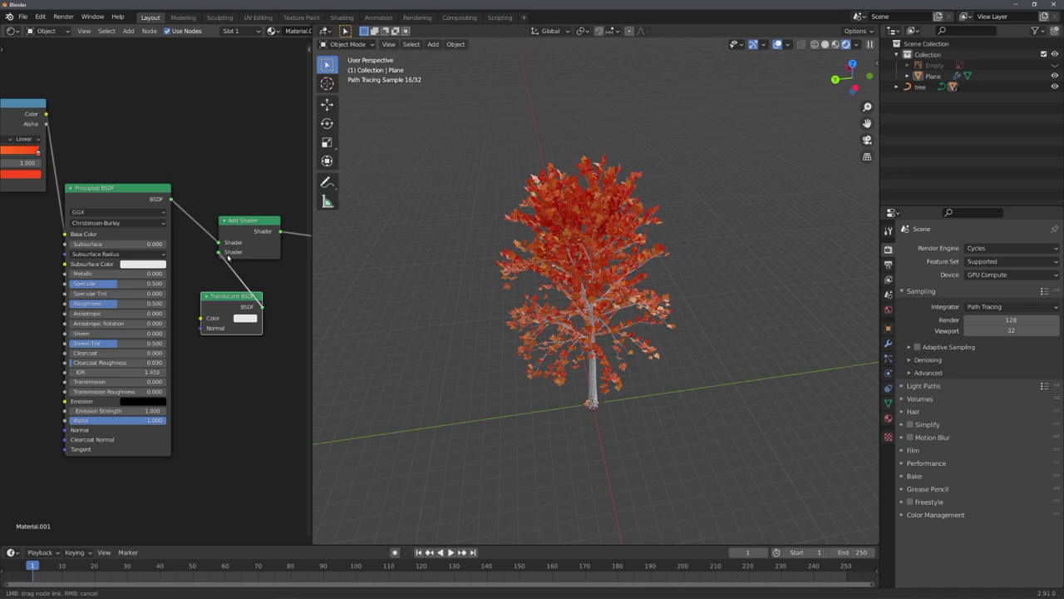
{"action": "middle_click_drag", "start_coordinate": [208, 313], "coordinate": [251, 322]}
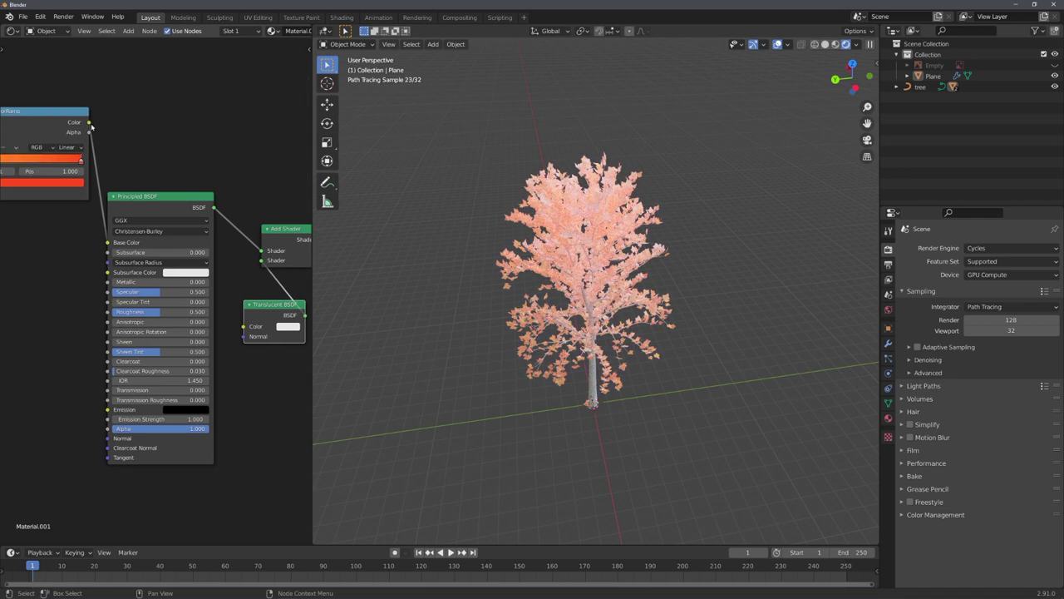
{"action": "left_click_drag", "start_coordinate": [89, 123], "coordinate": [255, 327]}
Add an area light to the scene at the base of the tree
{"action": "middle_click_drag", "start_coordinate": [563, 352], "coordinate": [577, 307]}
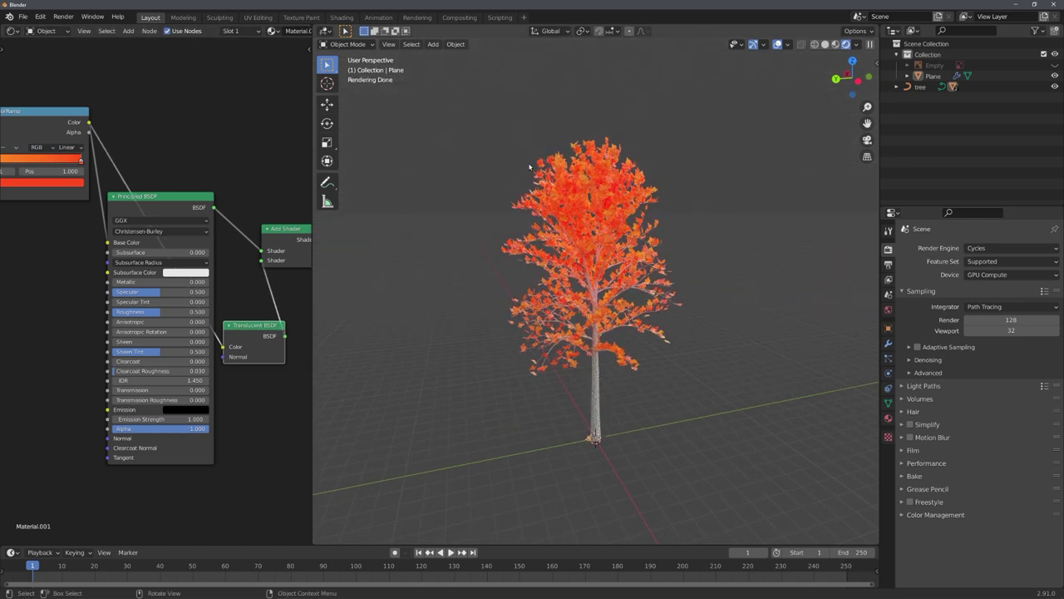
{"action": "key", "text": "shift+a"}
{"action": "mouse_move", "coordinate": [582, 467]}
{"action": "left_click", "coordinate": [646, 499]}
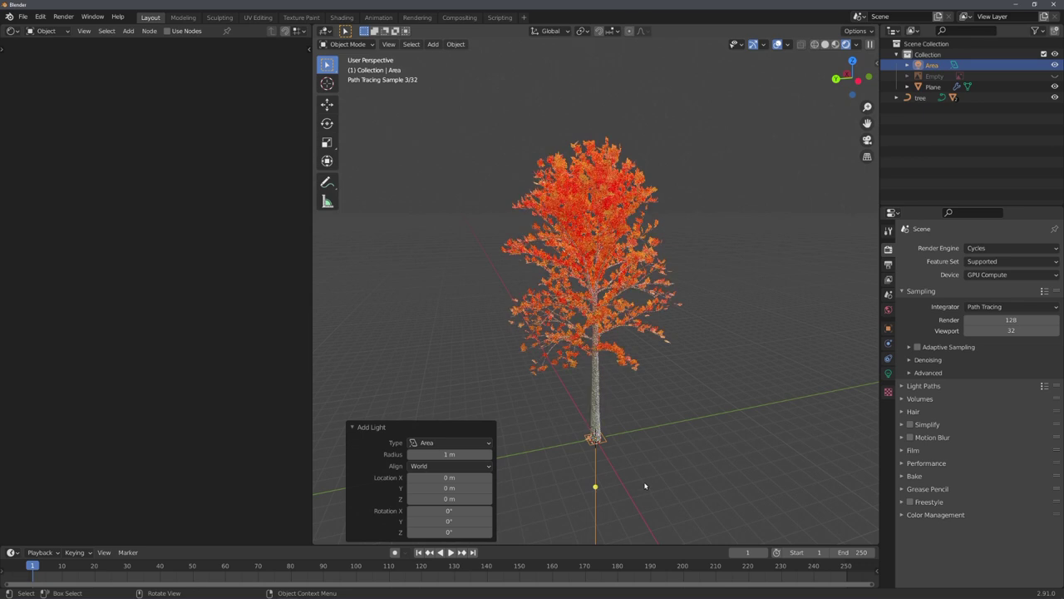
Raise the area light along the Z axis by about 17.13 m so it sits just above the treetop
{"action": "key", "text": "g"}
{"action": "key", "text": "z"}
{"action": "left_click", "coordinate": [632, 166]}
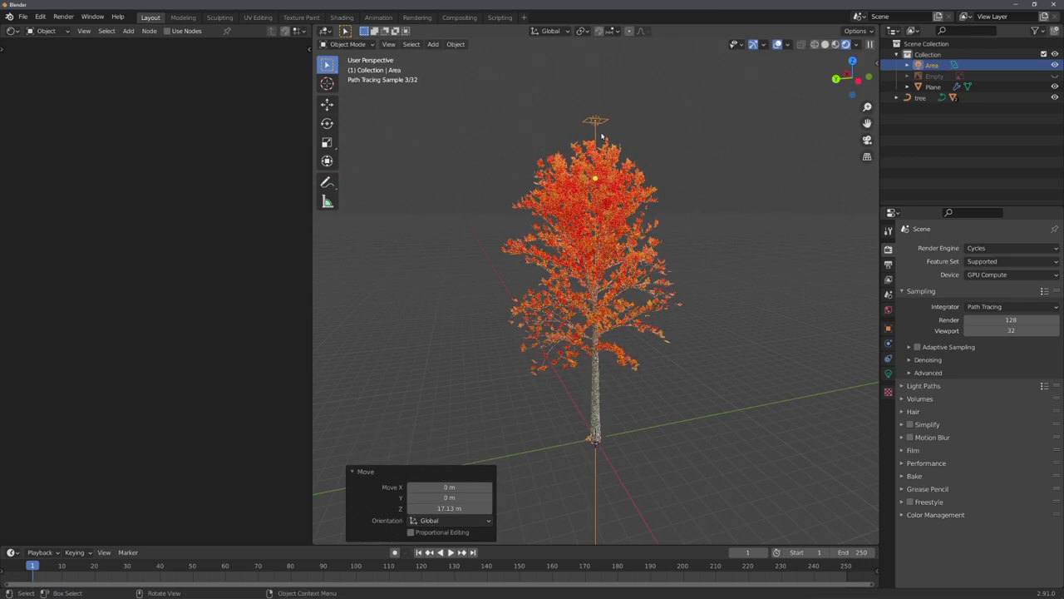
Set the area light's power to 1000 W and check the lighting on the leaves up close
{"action": "left_click", "coordinate": [888, 373]}
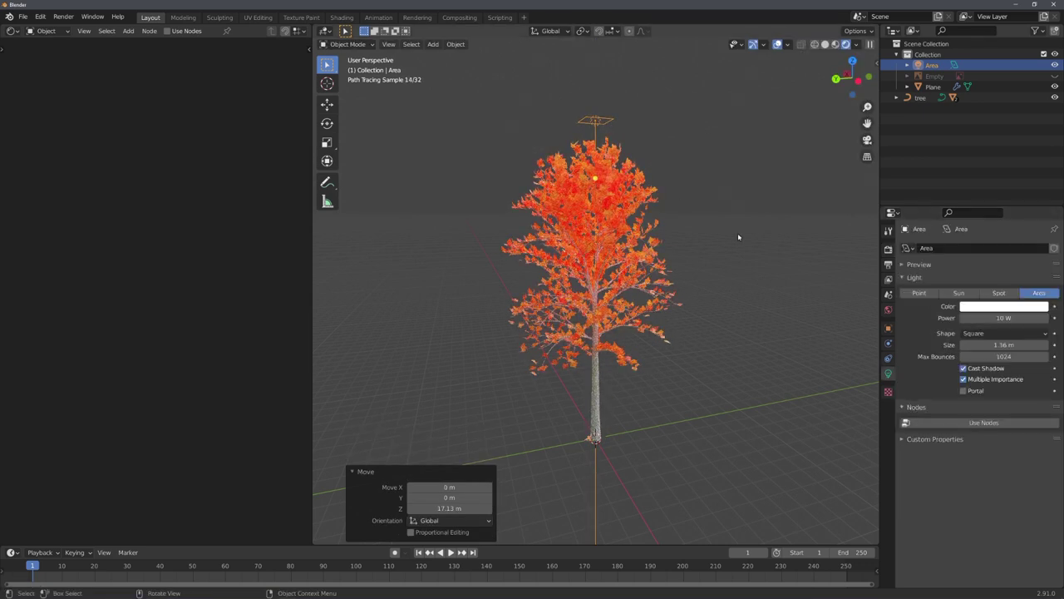
{"action": "left_click", "coordinate": [989, 317]}
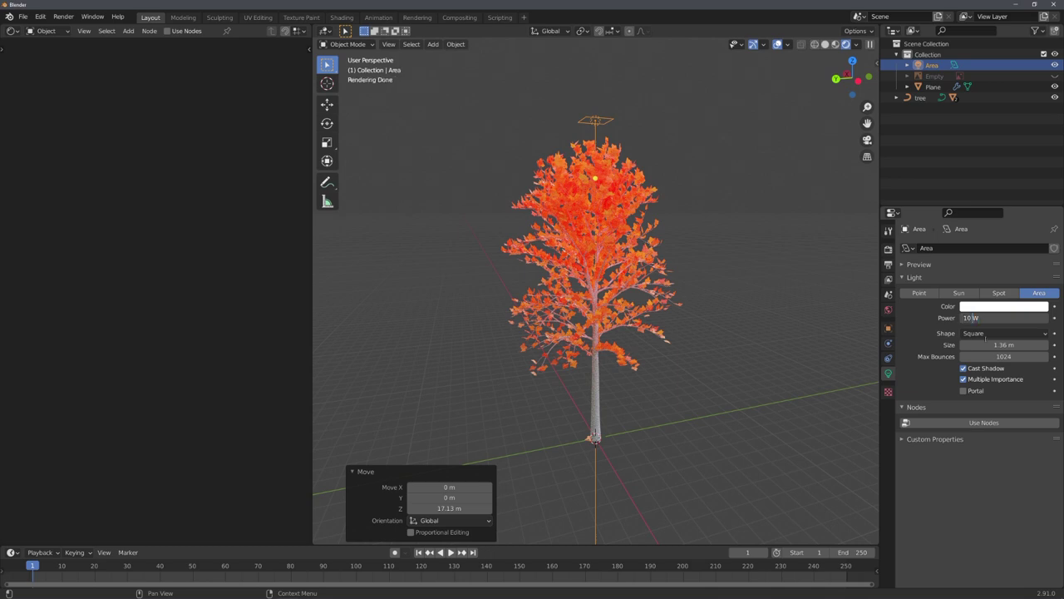
{"action": "type", "text": "00"}
{"action": "key", "text": "Return"}
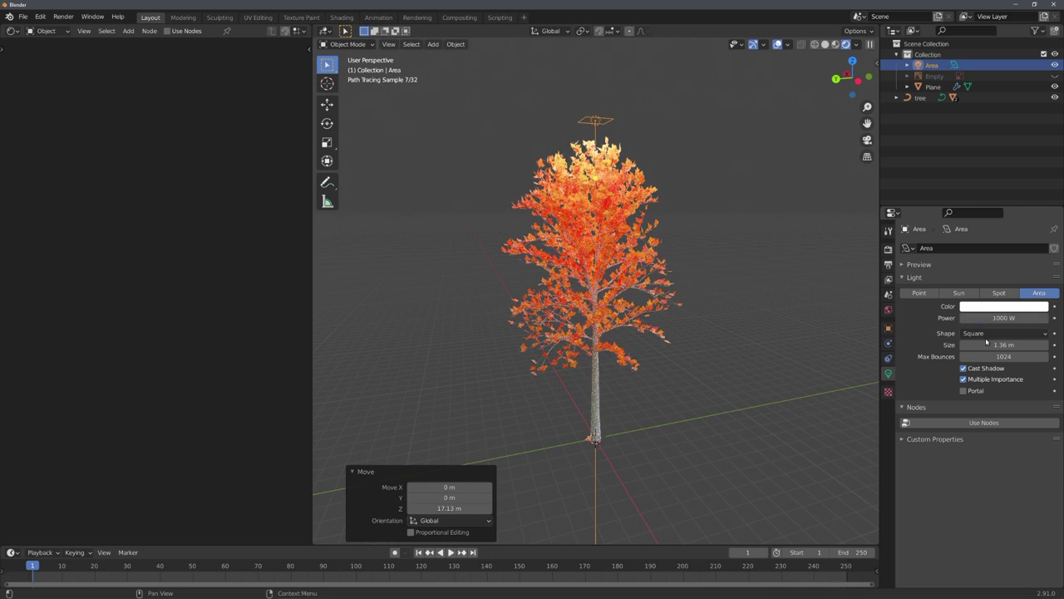
{"action": "scroll", "coordinate": [733, 225], "scroll_direction": "up", "scroll_amount": 8}
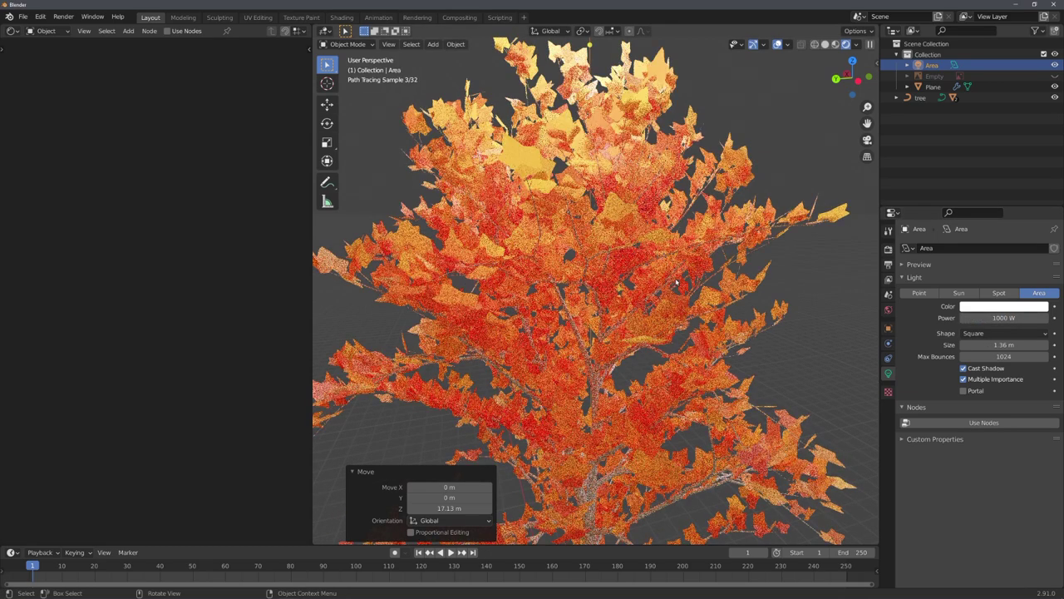
{"action": "scroll", "coordinate": [618, 179], "scroll_direction": "down", "scroll_amount": 8}
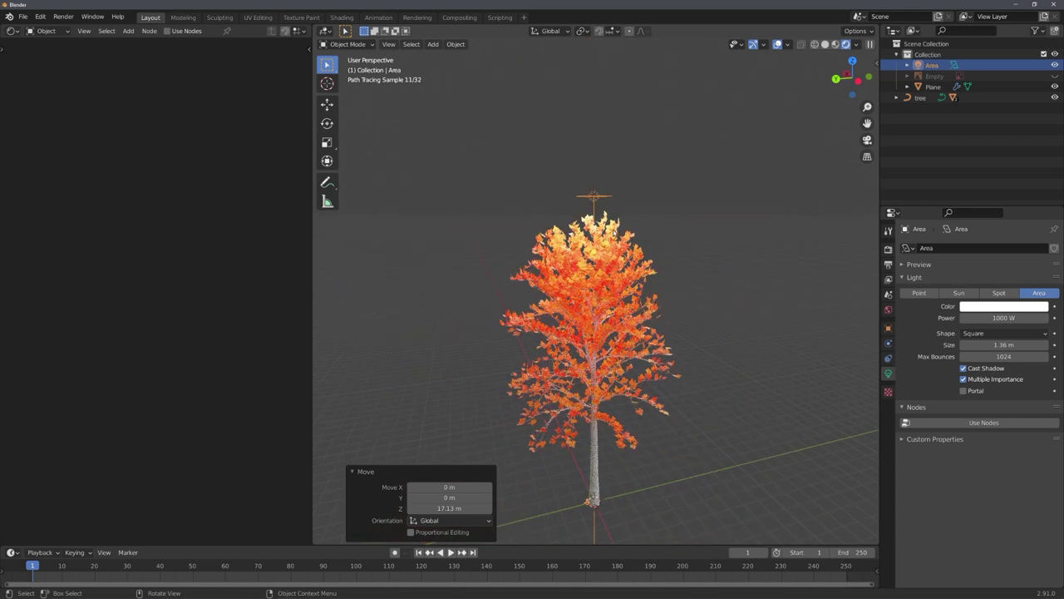
Preview the leaf material with the Principled BSDF wired directly to the output, bypassing the Add Shader, and undo that preview
{"action": "left_click", "coordinate": [616, 235]}
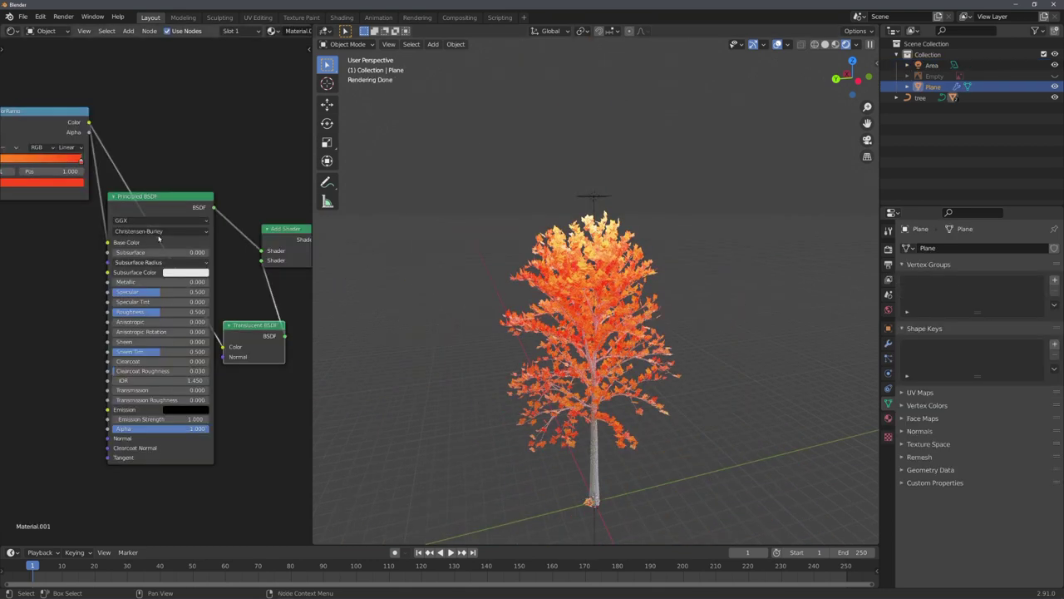
{"action": "middle_click_drag", "start_coordinate": [178, 218], "coordinate": [116, 181]}
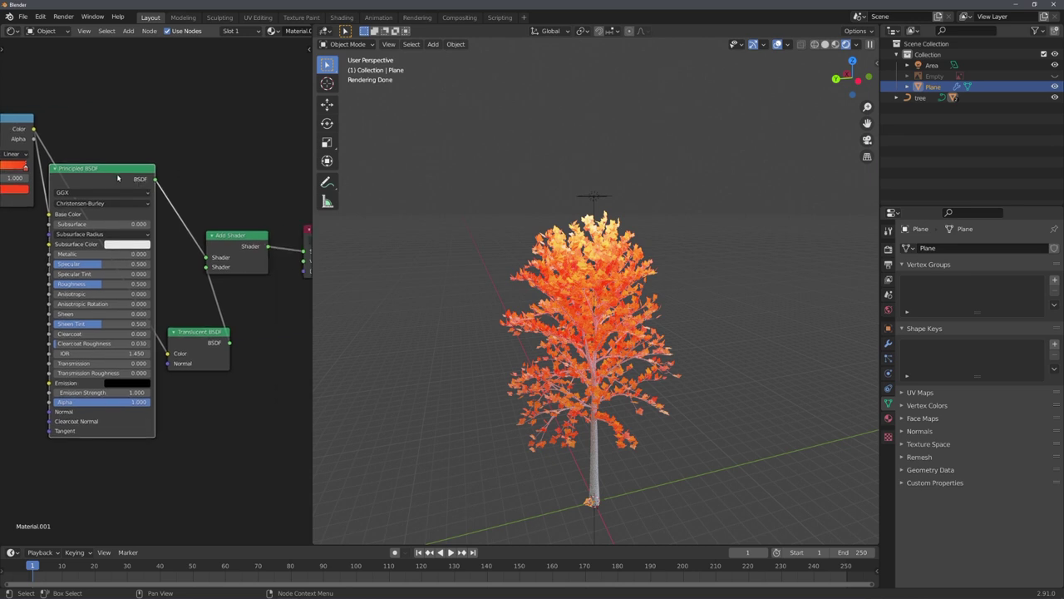
{"action": "left_click", "coordinate": [119, 181], "text": "ctrl+shift"}
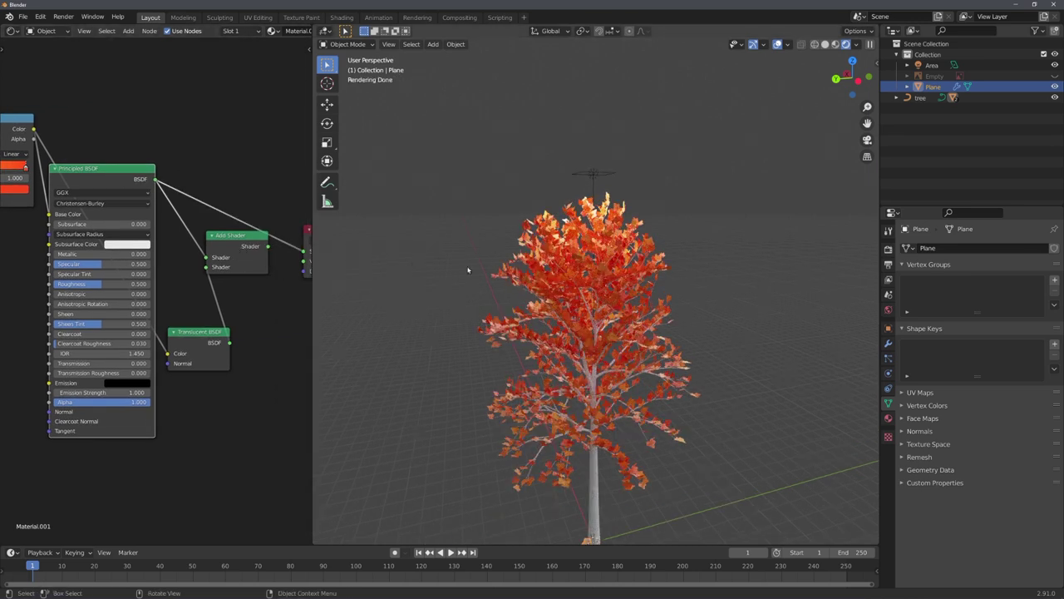
{"action": "key", "text": "ctrl+z"}
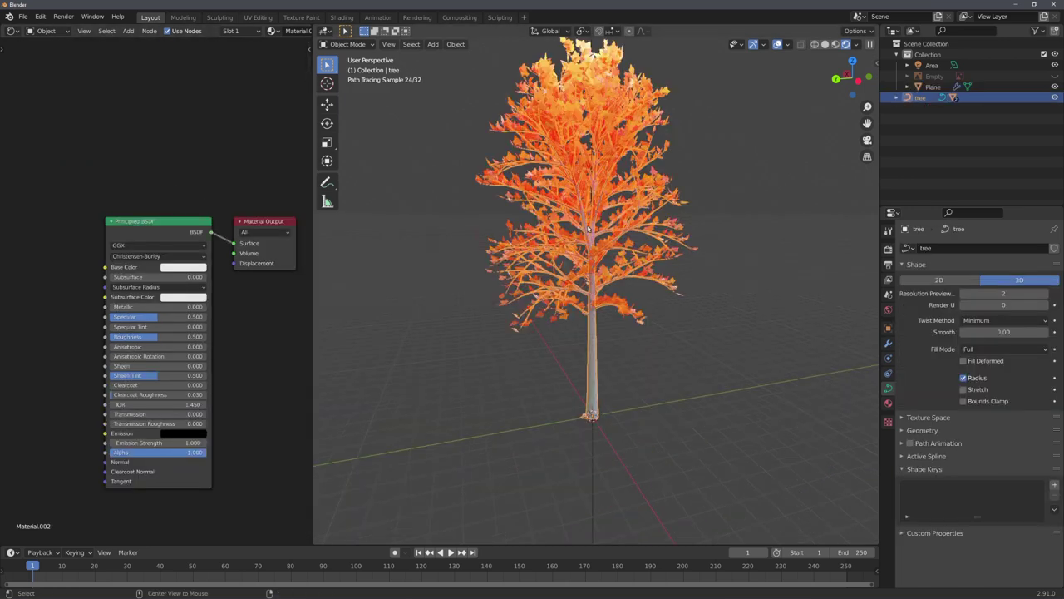
Set the trunk material's Base Color to a dark brown with hue 0.067 and saturation 0.742, and fine-tune its brightness
{"action": "key", "text": "alt+a"}
{"action": "left_click", "coordinate": [182, 266]}
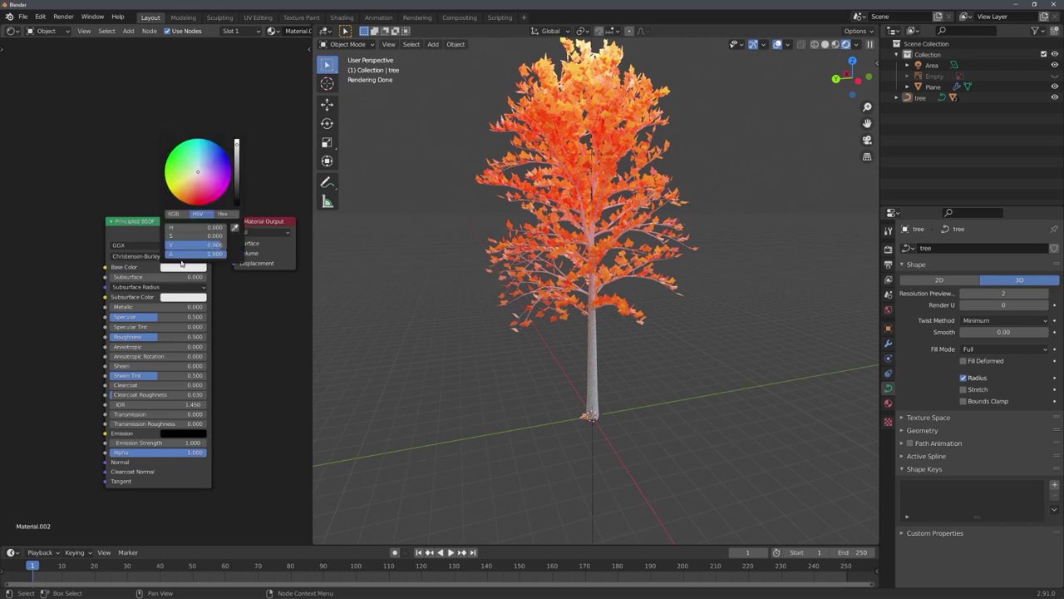
{"action": "left_click", "coordinate": [238, 194]}
{"action": "left_click", "coordinate": [187, 197]}
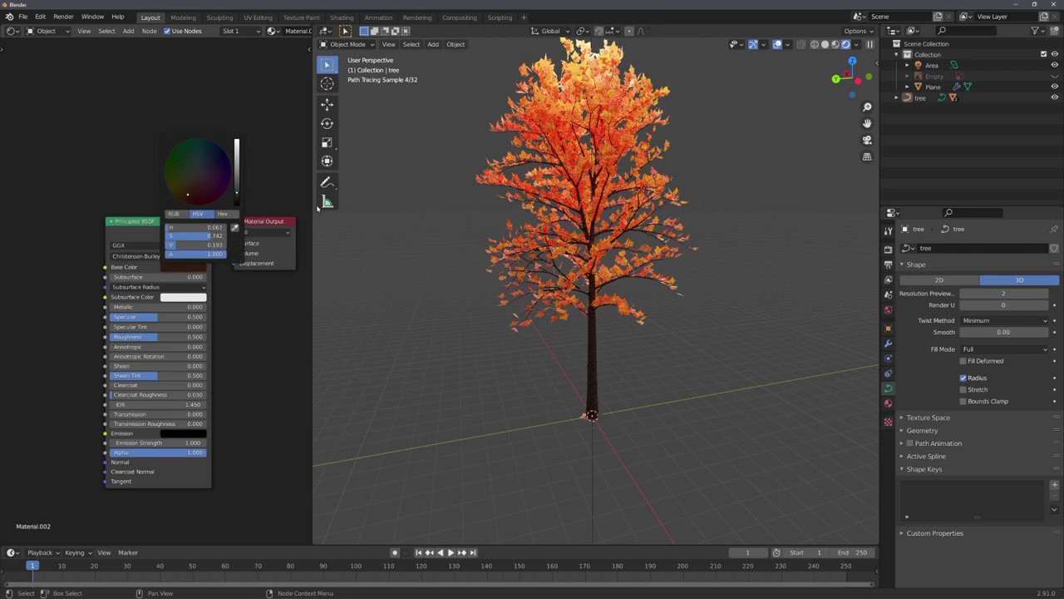
{"action": "left_click", "coordinate": [188, 268]}
{"action": "left_click", "coordinate": [238, 185]}
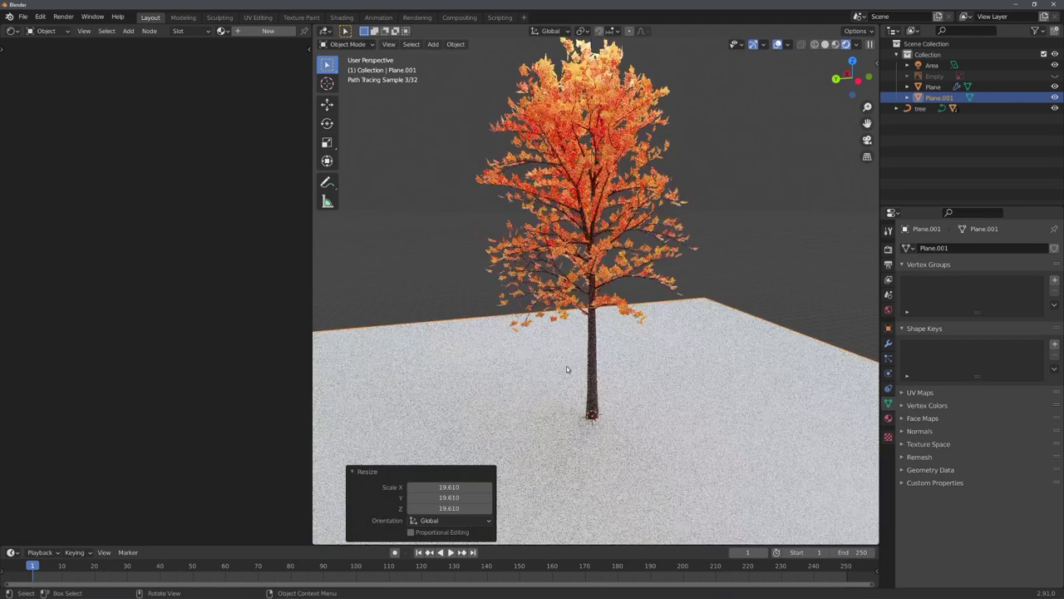
Scale up the ground plane further so it extends well beyond the tree, and clear the selection
{"action": "key", "text": "s"}
{"action": "left_click", "coordinate": [709, 343]}
{"action": "scroll", "coordinate": [708, 343], "scroll_direction": "down", "scroll_amount": 4}
{"action": "key", "text": "alt+a"}
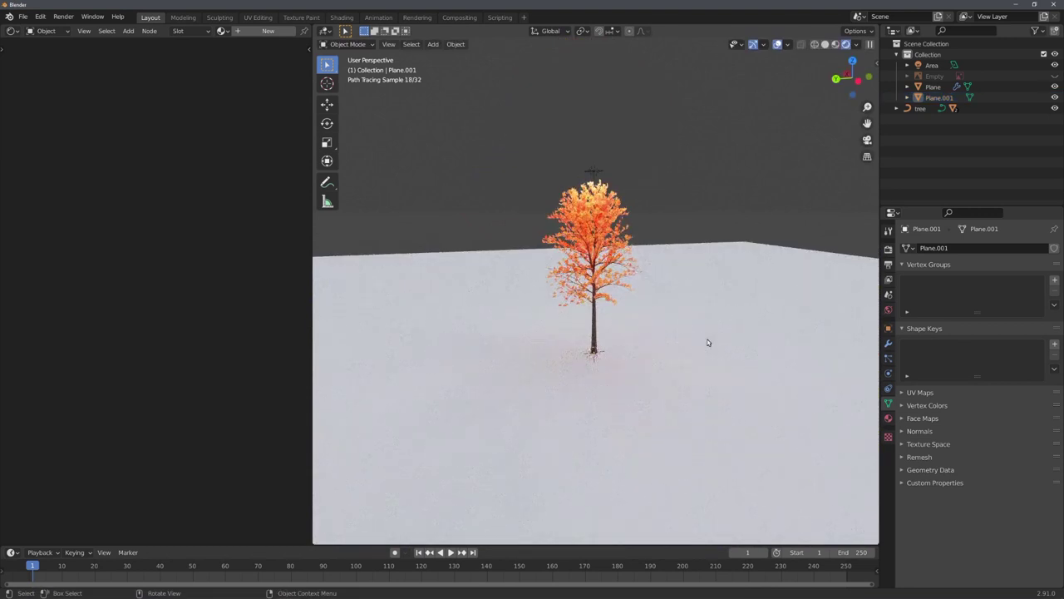